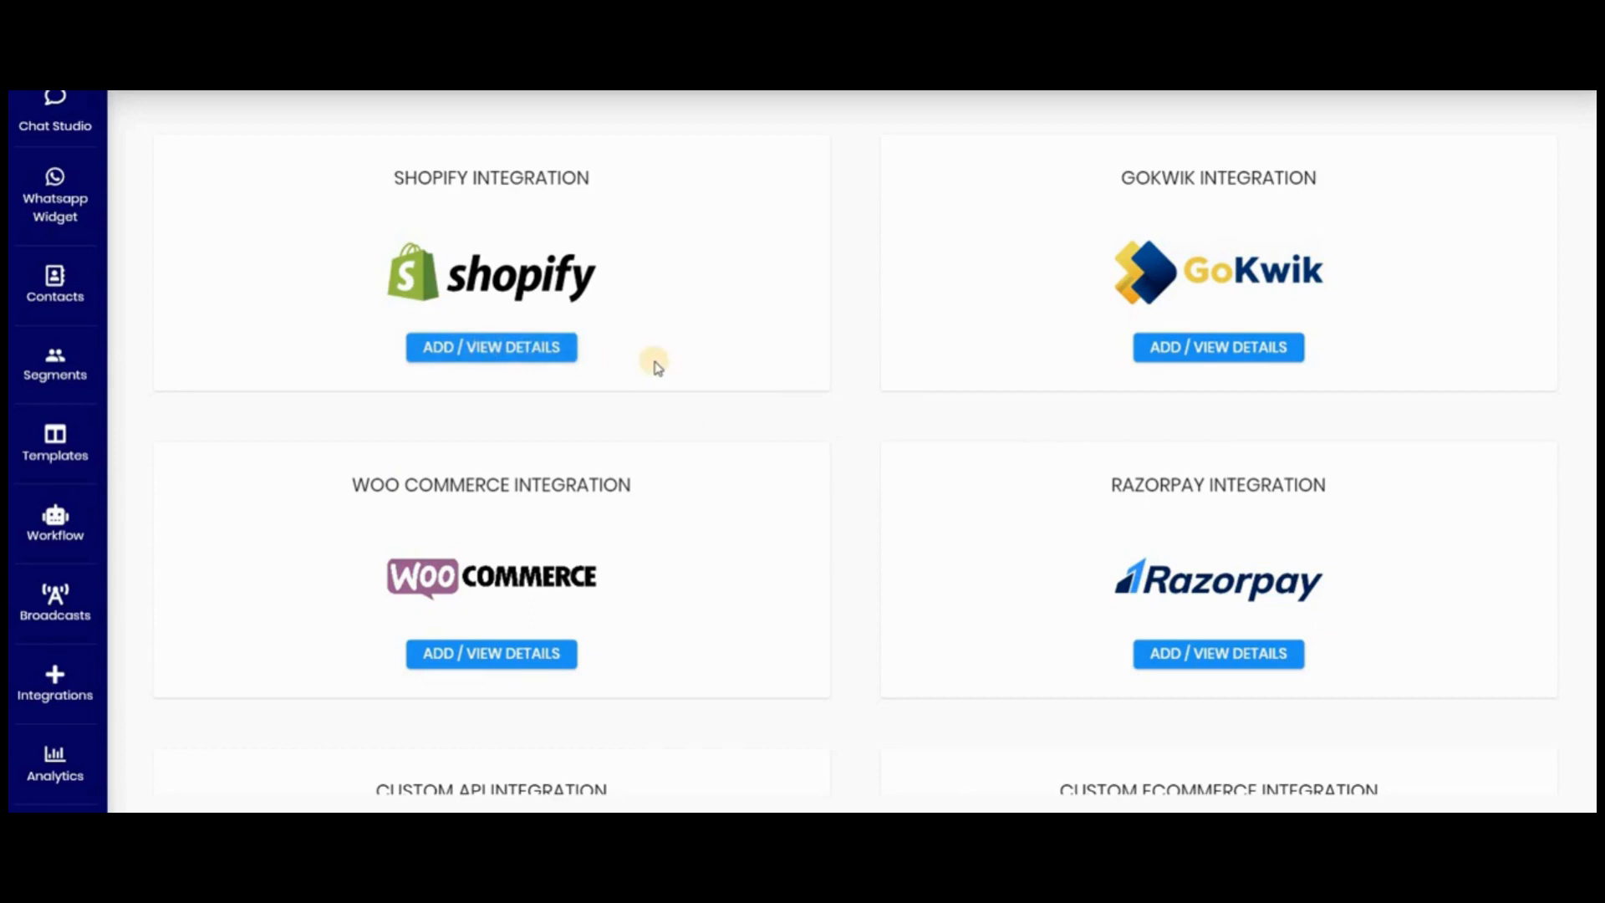
# - Open the product review settings of the Shopify integration
pyautogui.click(511, 349)
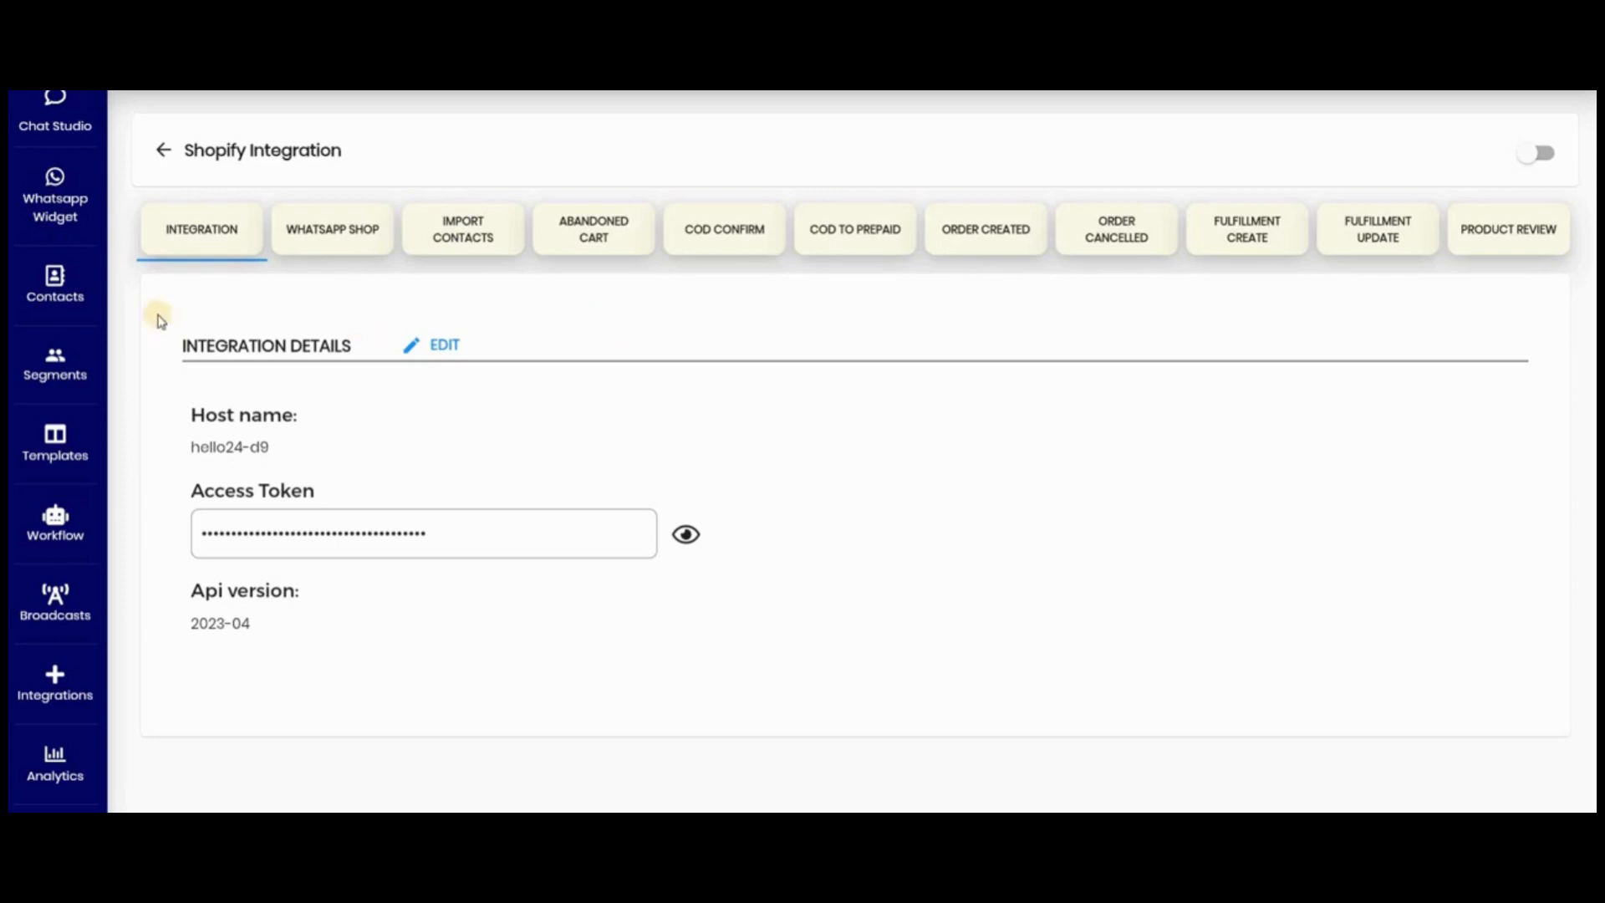
pyautogui.click(1504, 229)
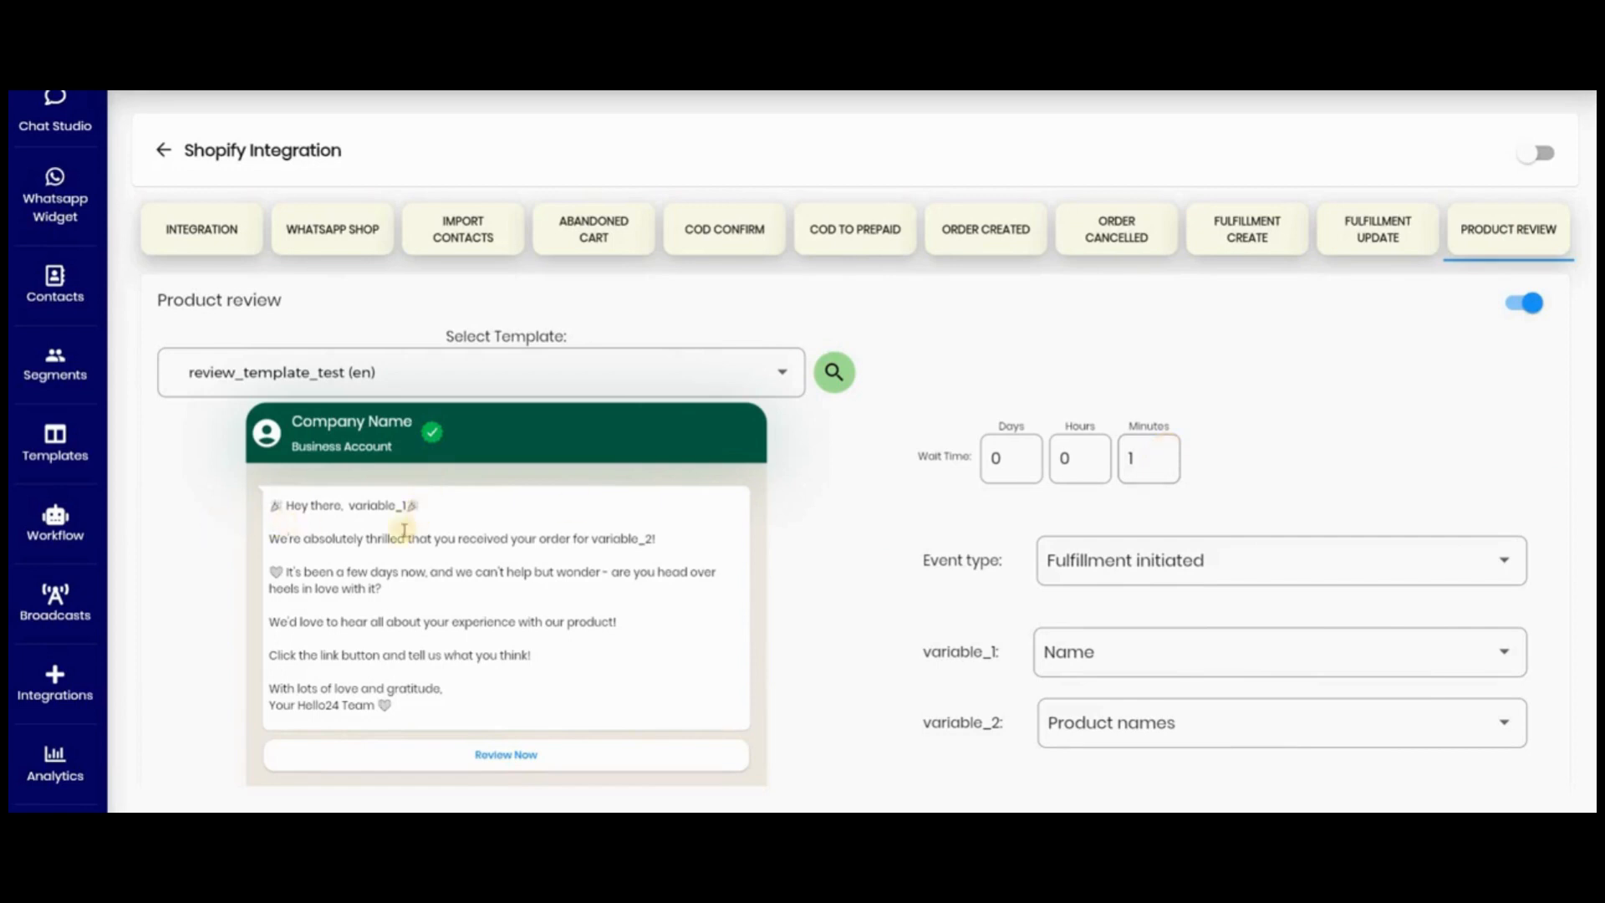
# - Check how variable_1 and variable_2 in the review template message map to Name and Product names
pyautogui.moveTo(341, 505); pyautogui.dragTo(430, 510)
pyautogui.click(1093, 651)
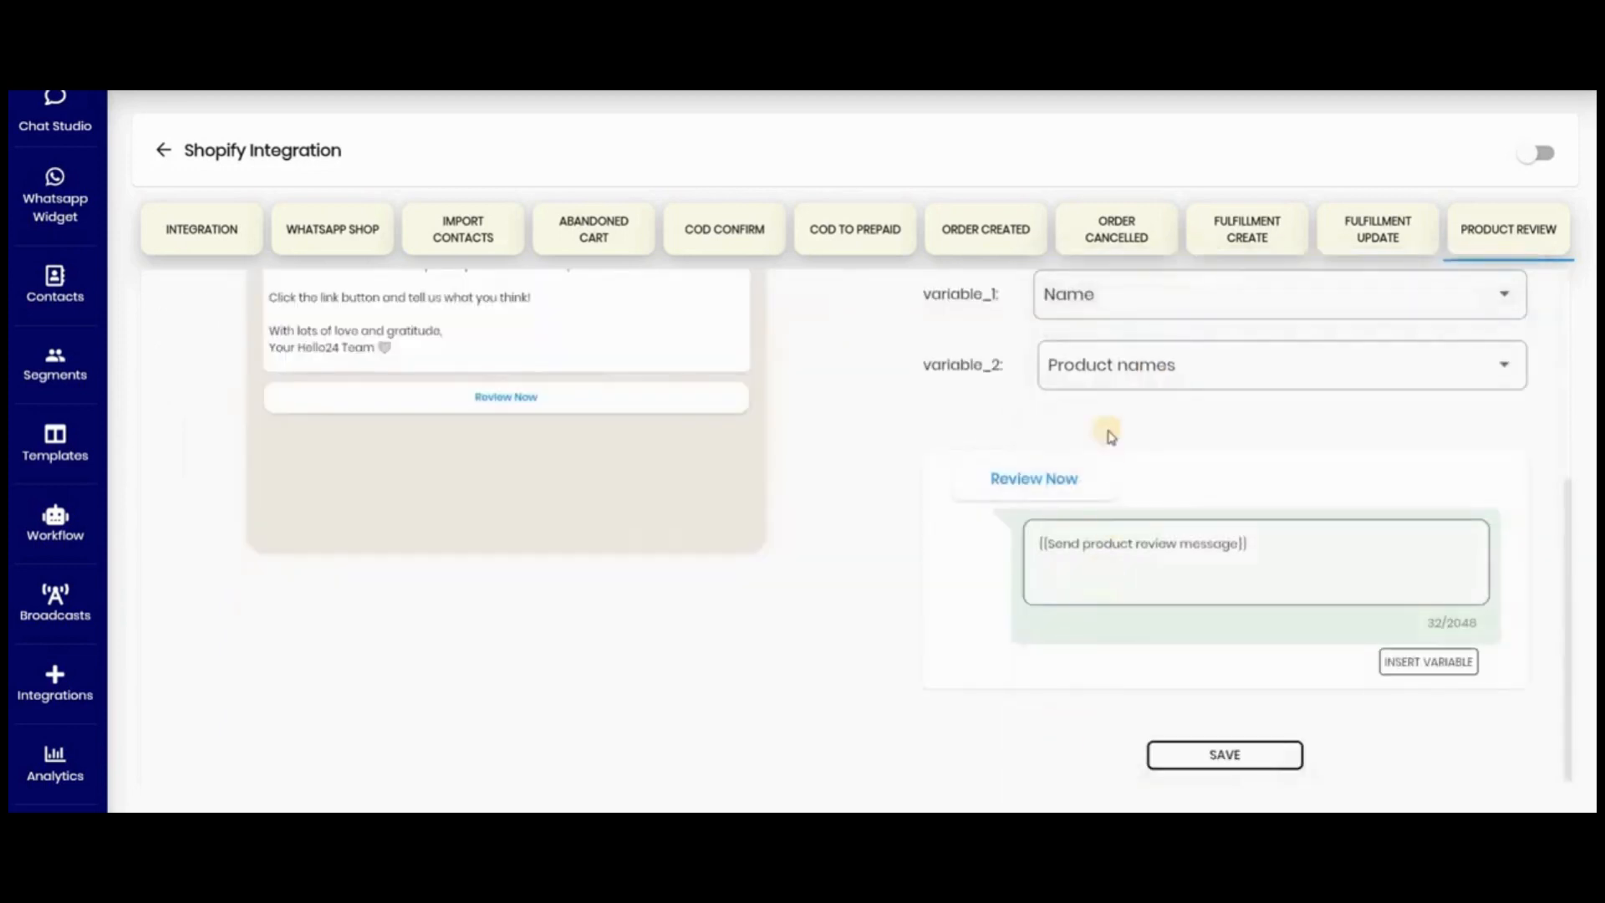
pyautogui.click(1106, 367)
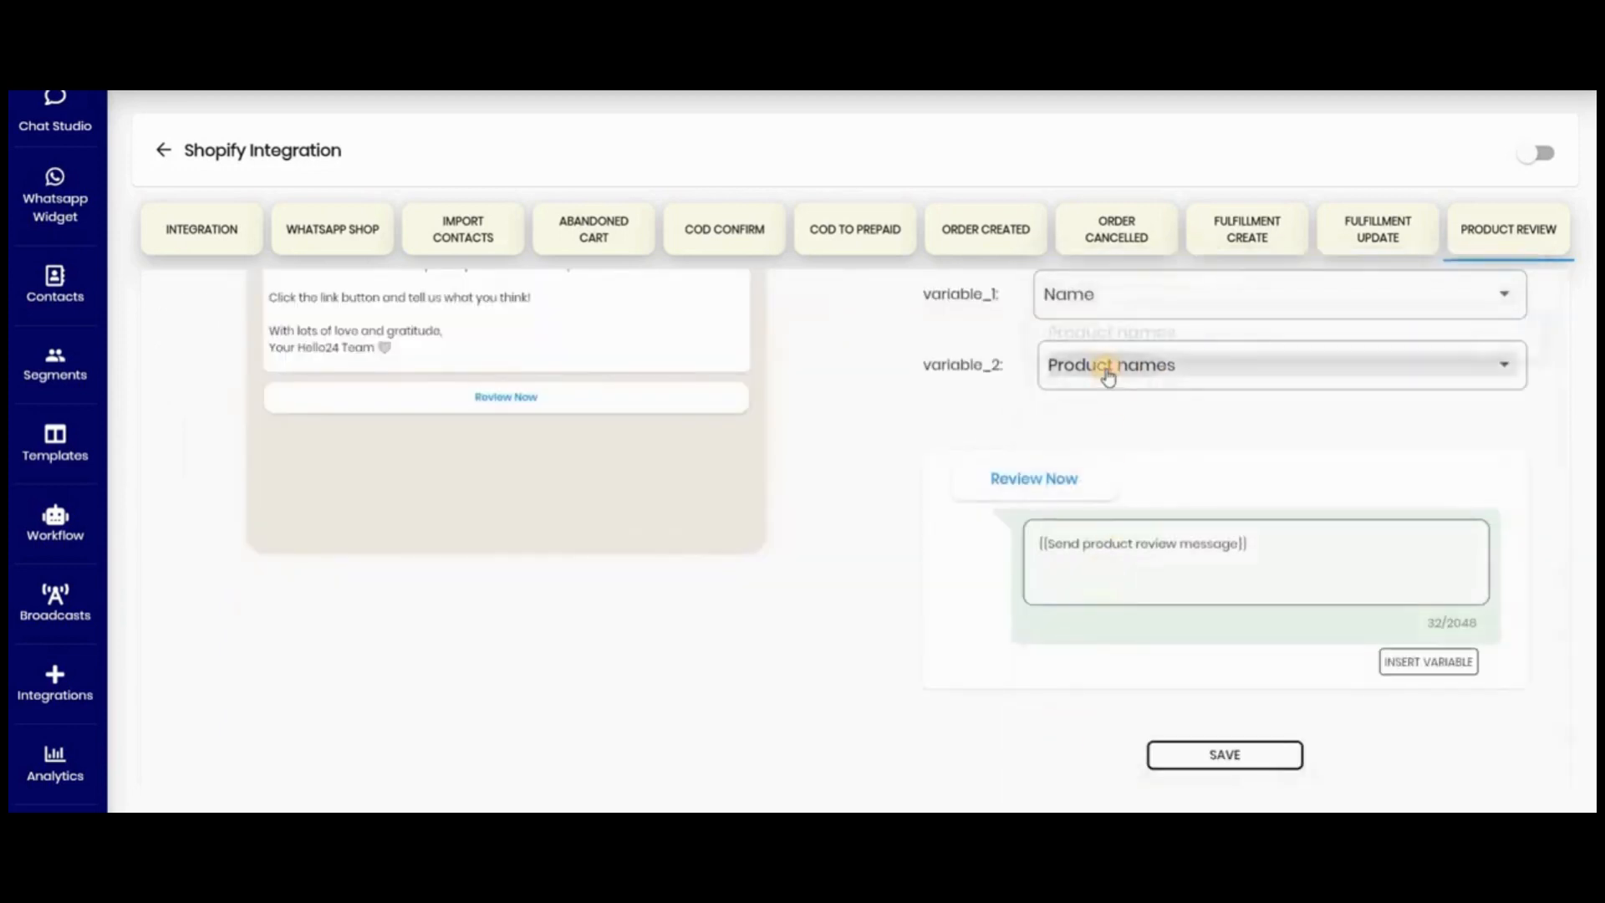
pyautogui.click(723, 492)
pyautogui.scroll(4, 723, 492)
pyautogui.moveTo(552, 485); pyautogui.dragTo(657, 486)
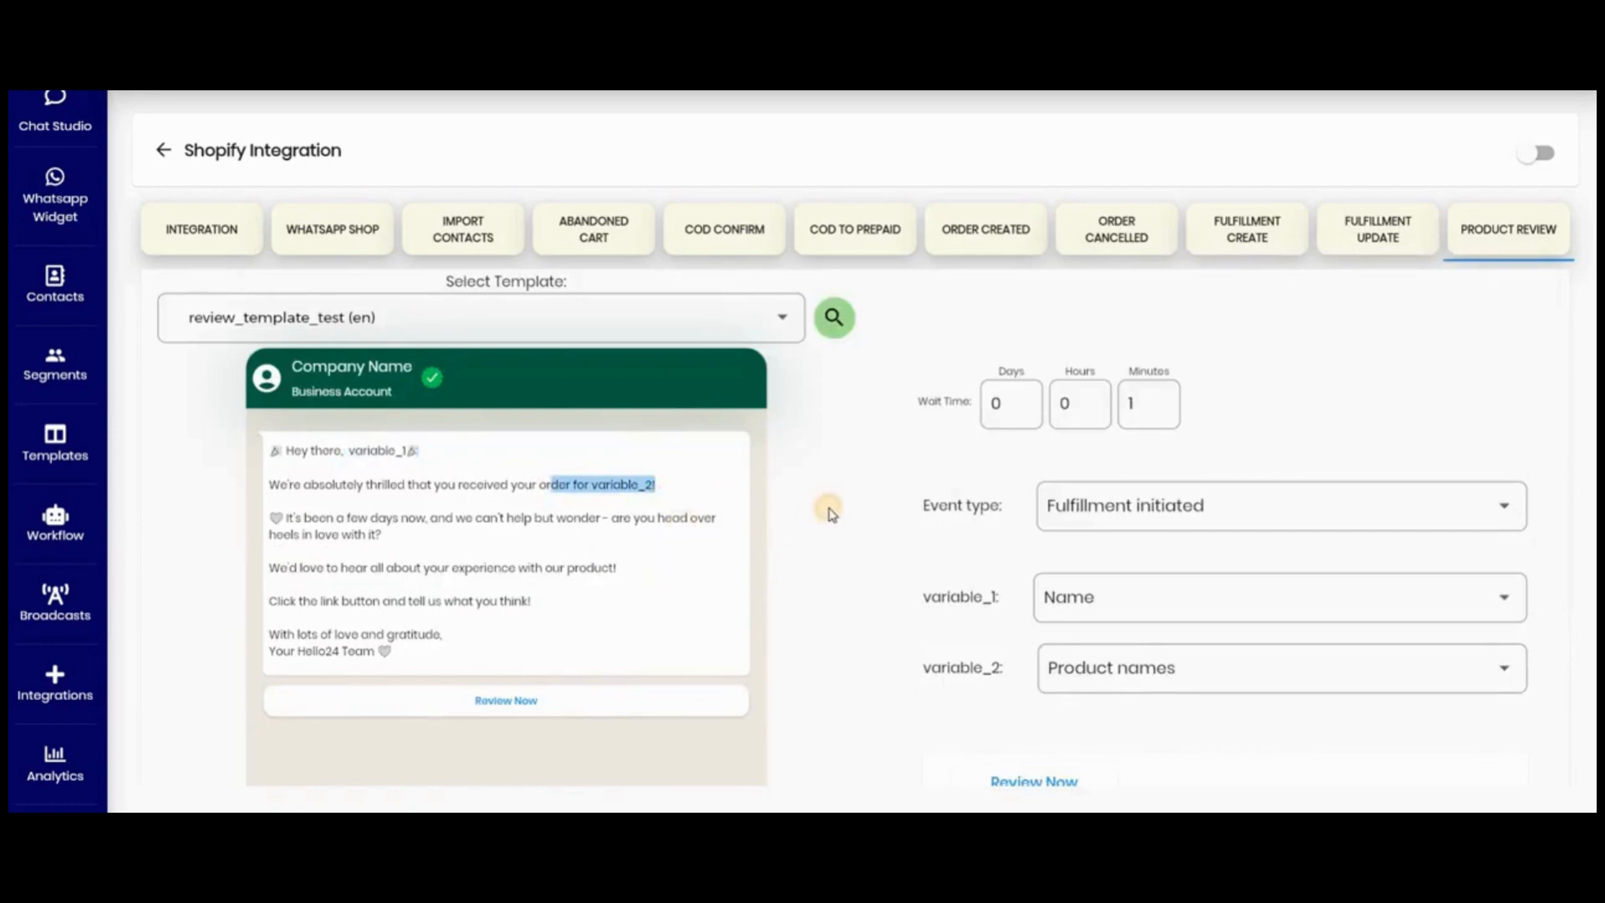
pyautogui.click(667, 526)
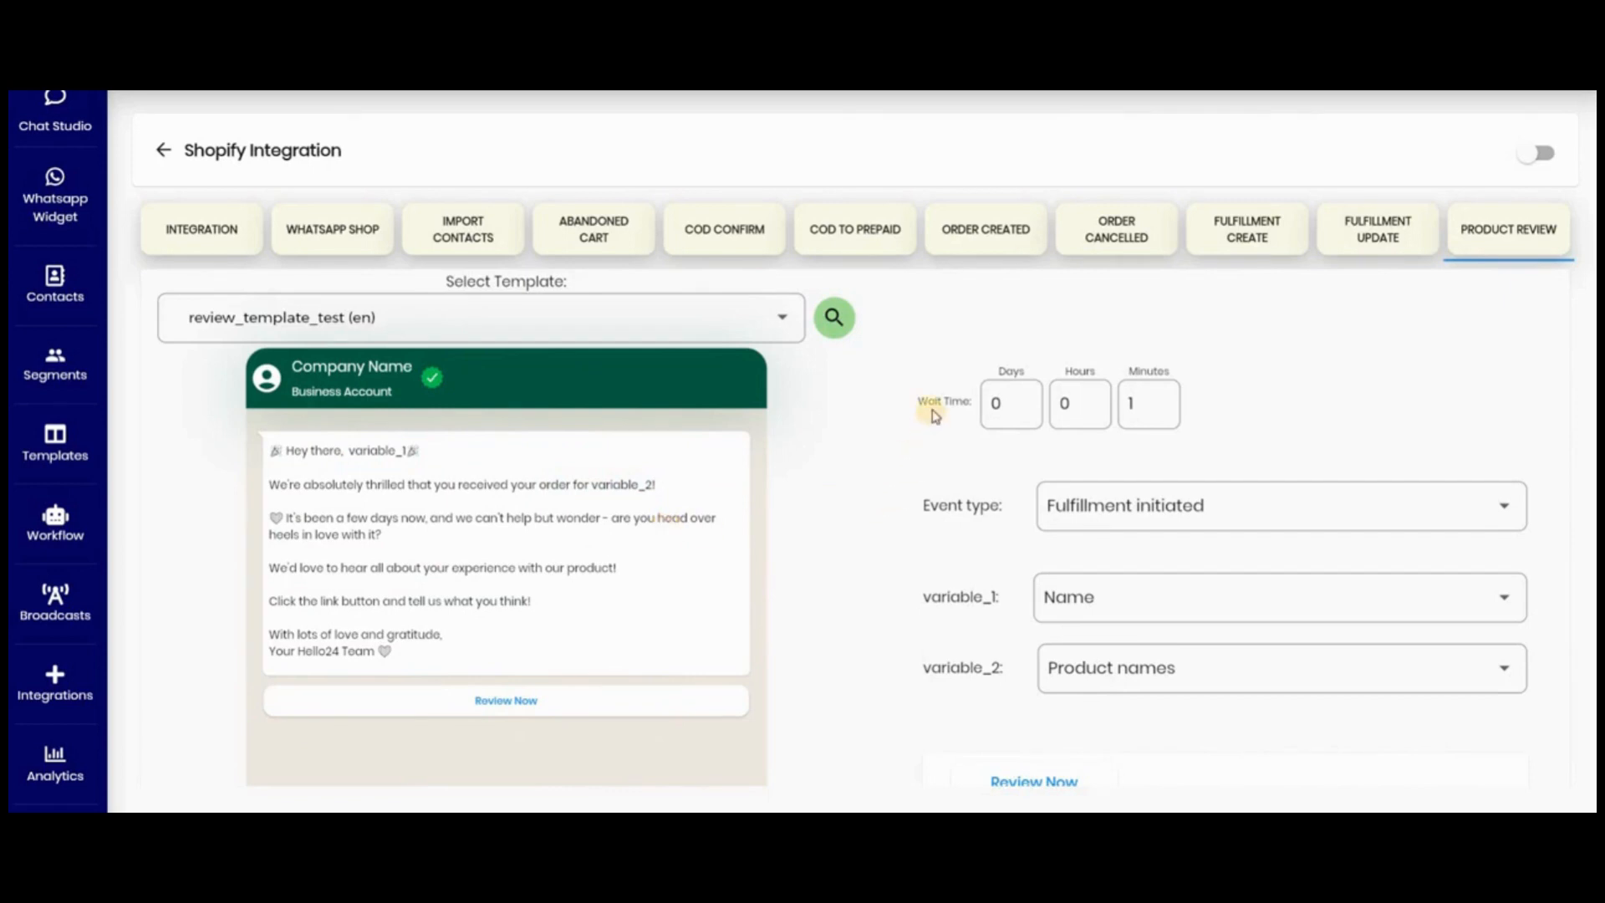
# - Keep the wait time at 0 days, 0 hours and 1 minute, and choose Fulfillment initiated as the event type
pyautogui.click(1008, 408)
pyautogui.press('Tab')
pyautogui.press('Tab')
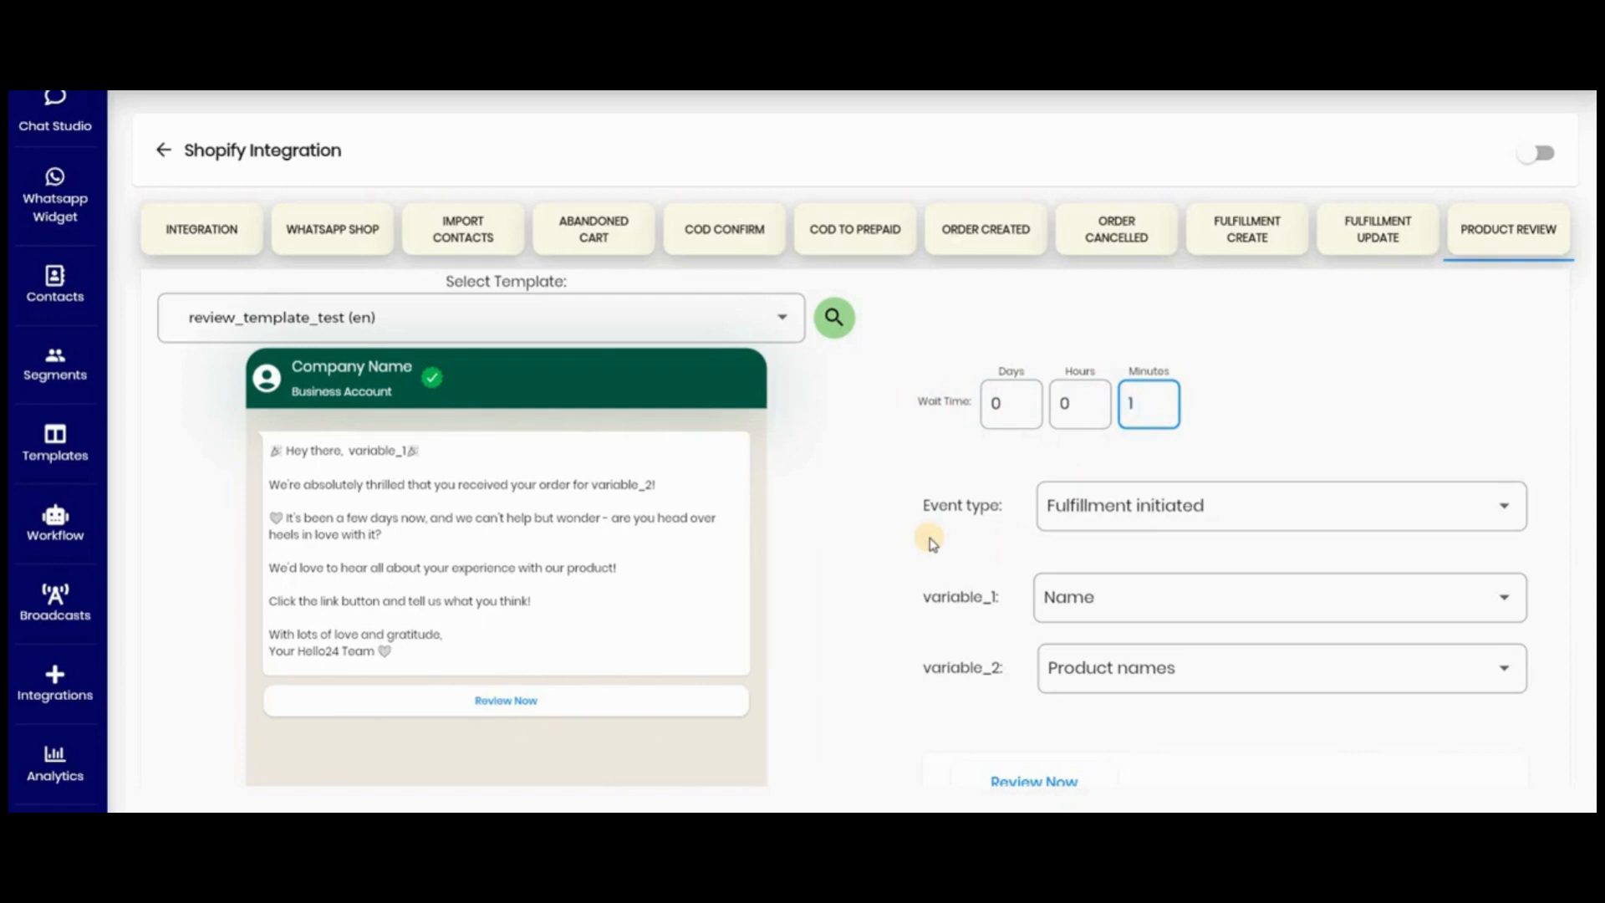
pyautogui.click(1198, 510)
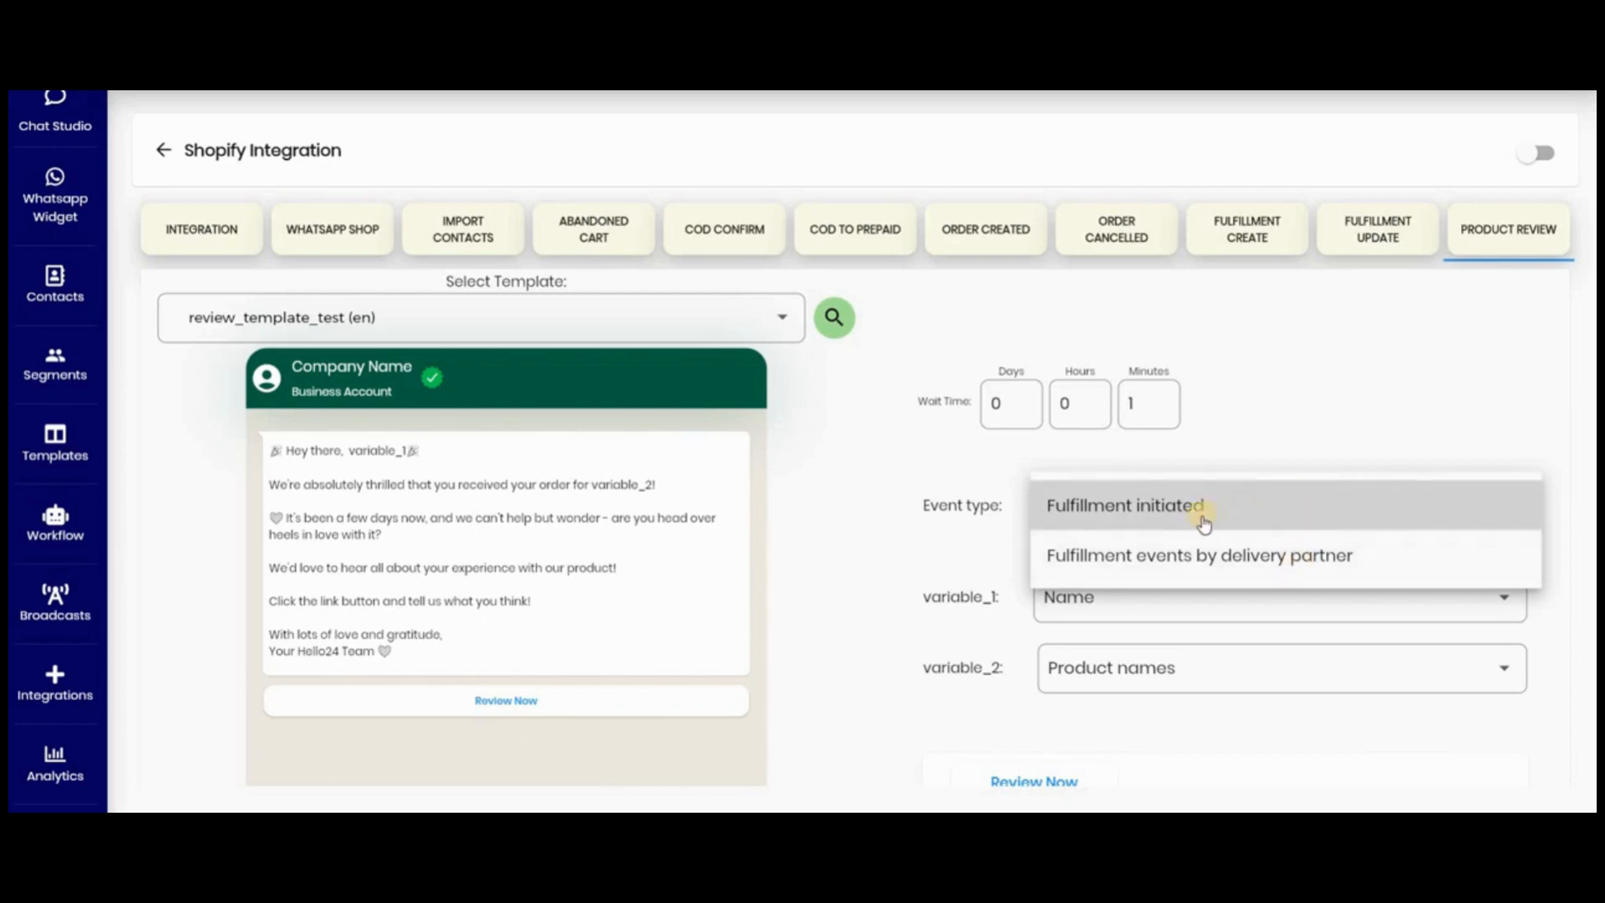
pyautogui.click(1129, 520)
pyautogui.scroll(-3, 1297, 430)
pyautogui.scroll(3, 1152, 451)
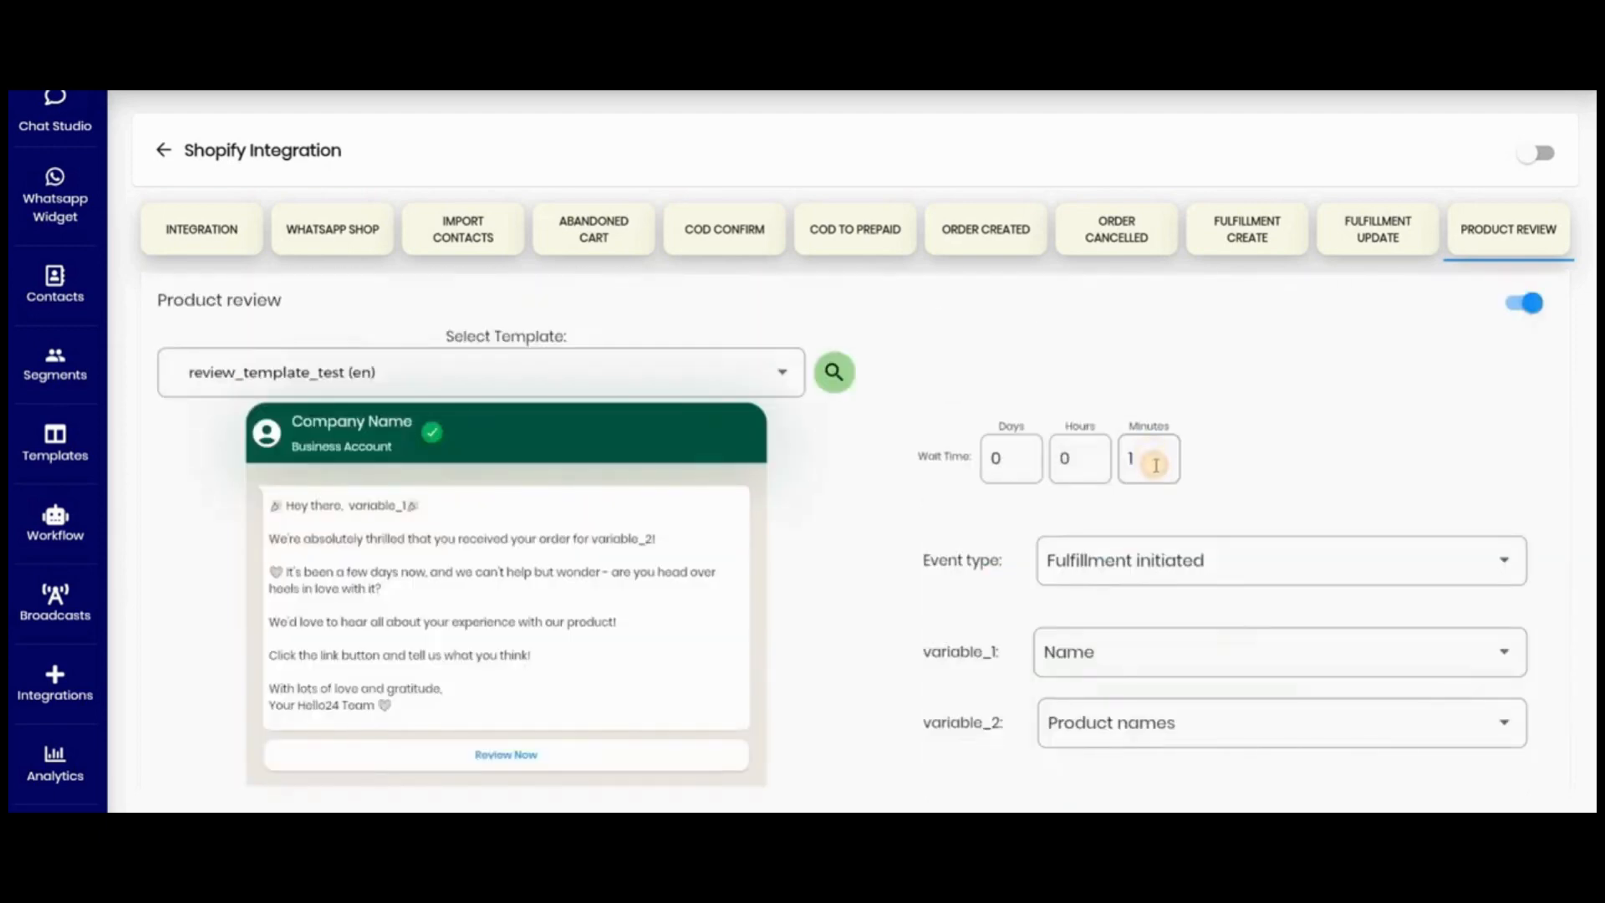
pyautogui.click(1152, 452)
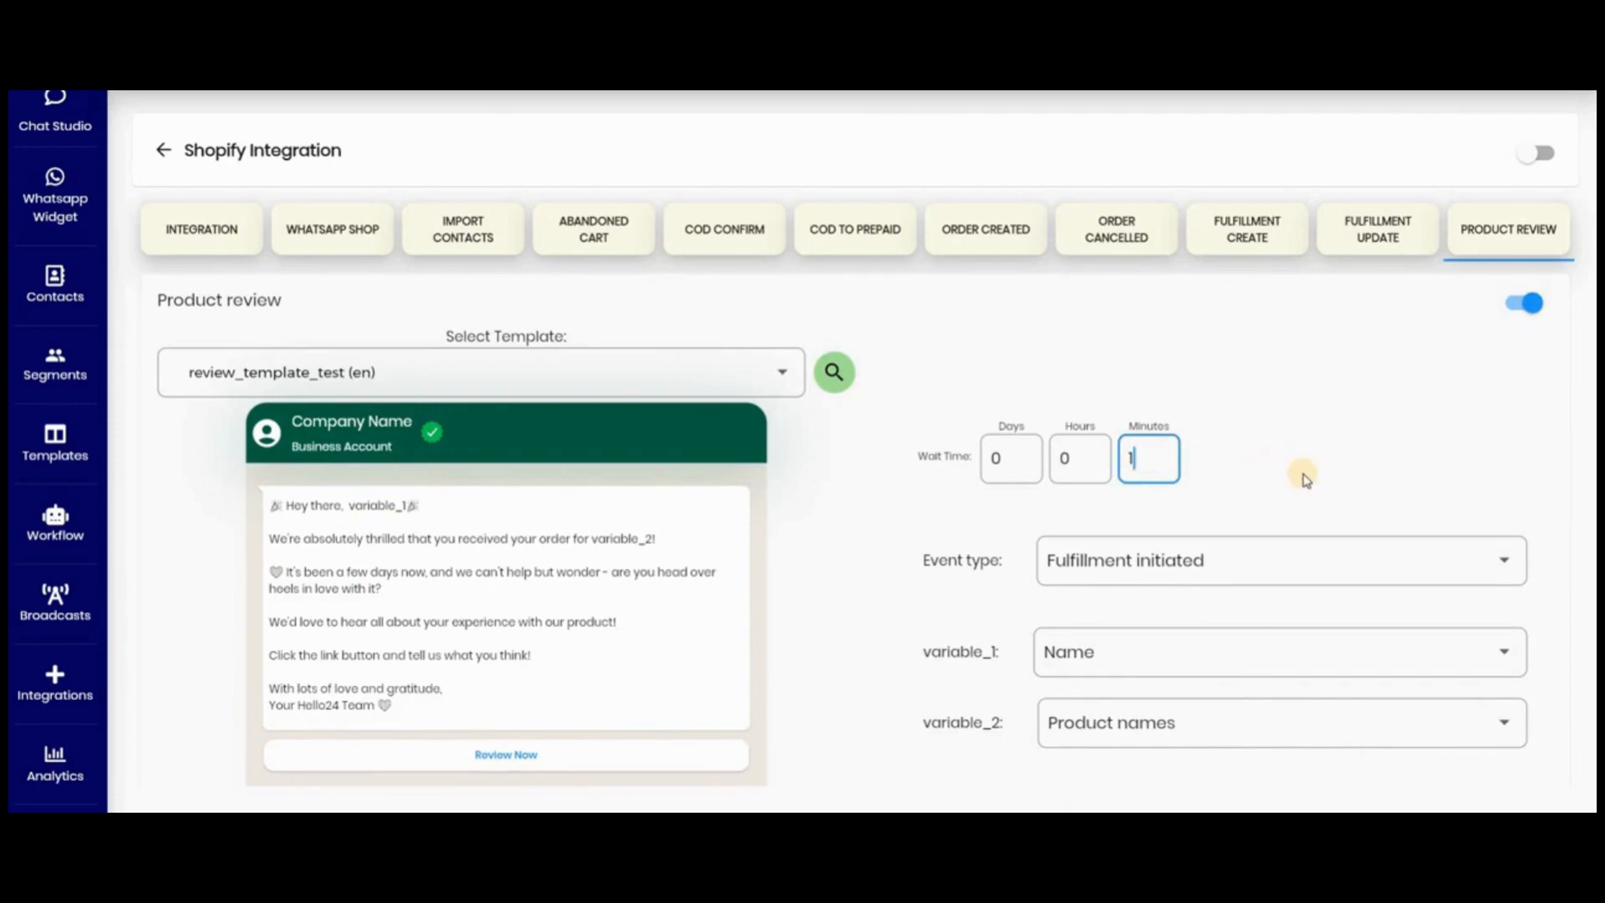
# - Set the Review Now button's reply to the Send product review message variable and save the product review settings
pyautogui.scroll(-3, 1288, 544)
pyautogui.scroll(-2, 1281, 573)
pyautogui.click(1112, 521)
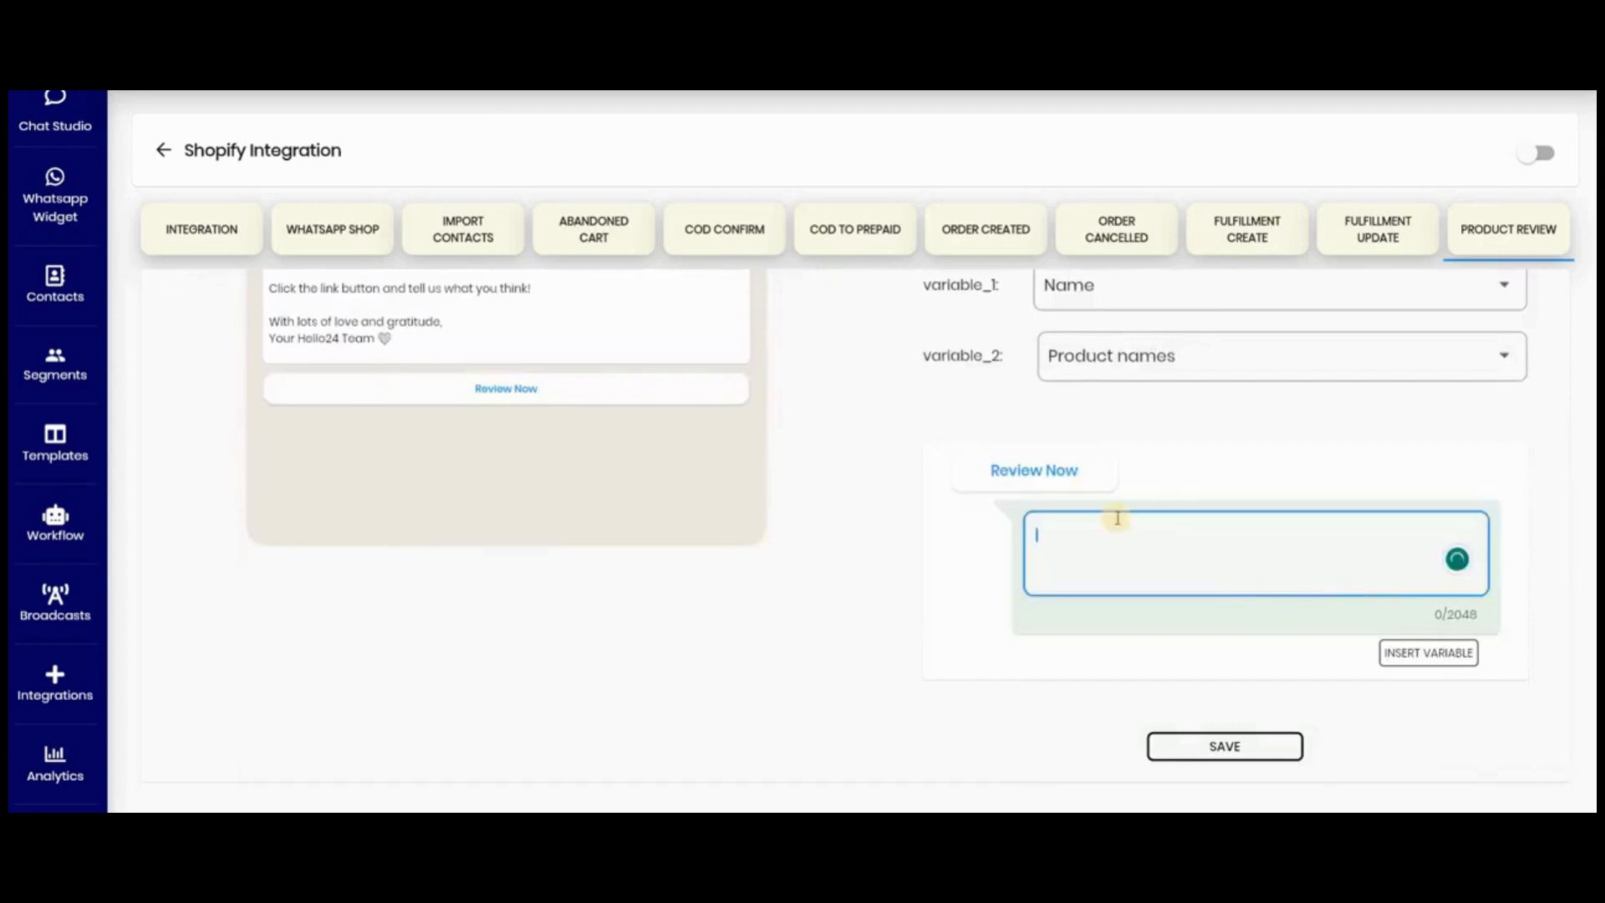
pyautogui.click(1431, 661)
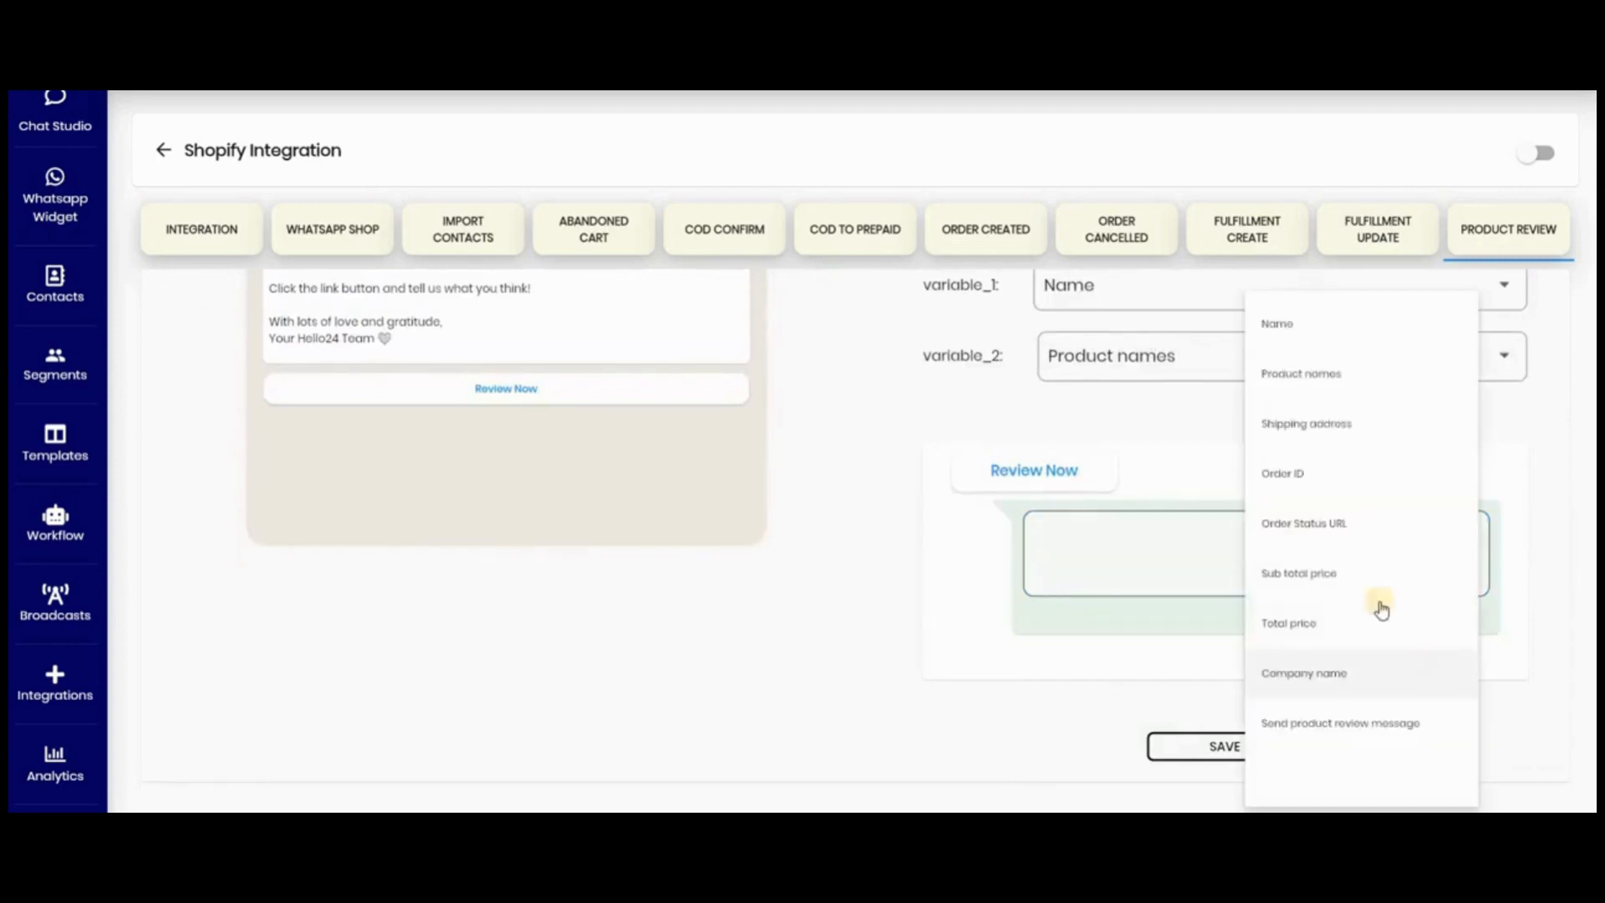
pyautogui.click(1361, 687)
pyautogui.click(1426, 653)
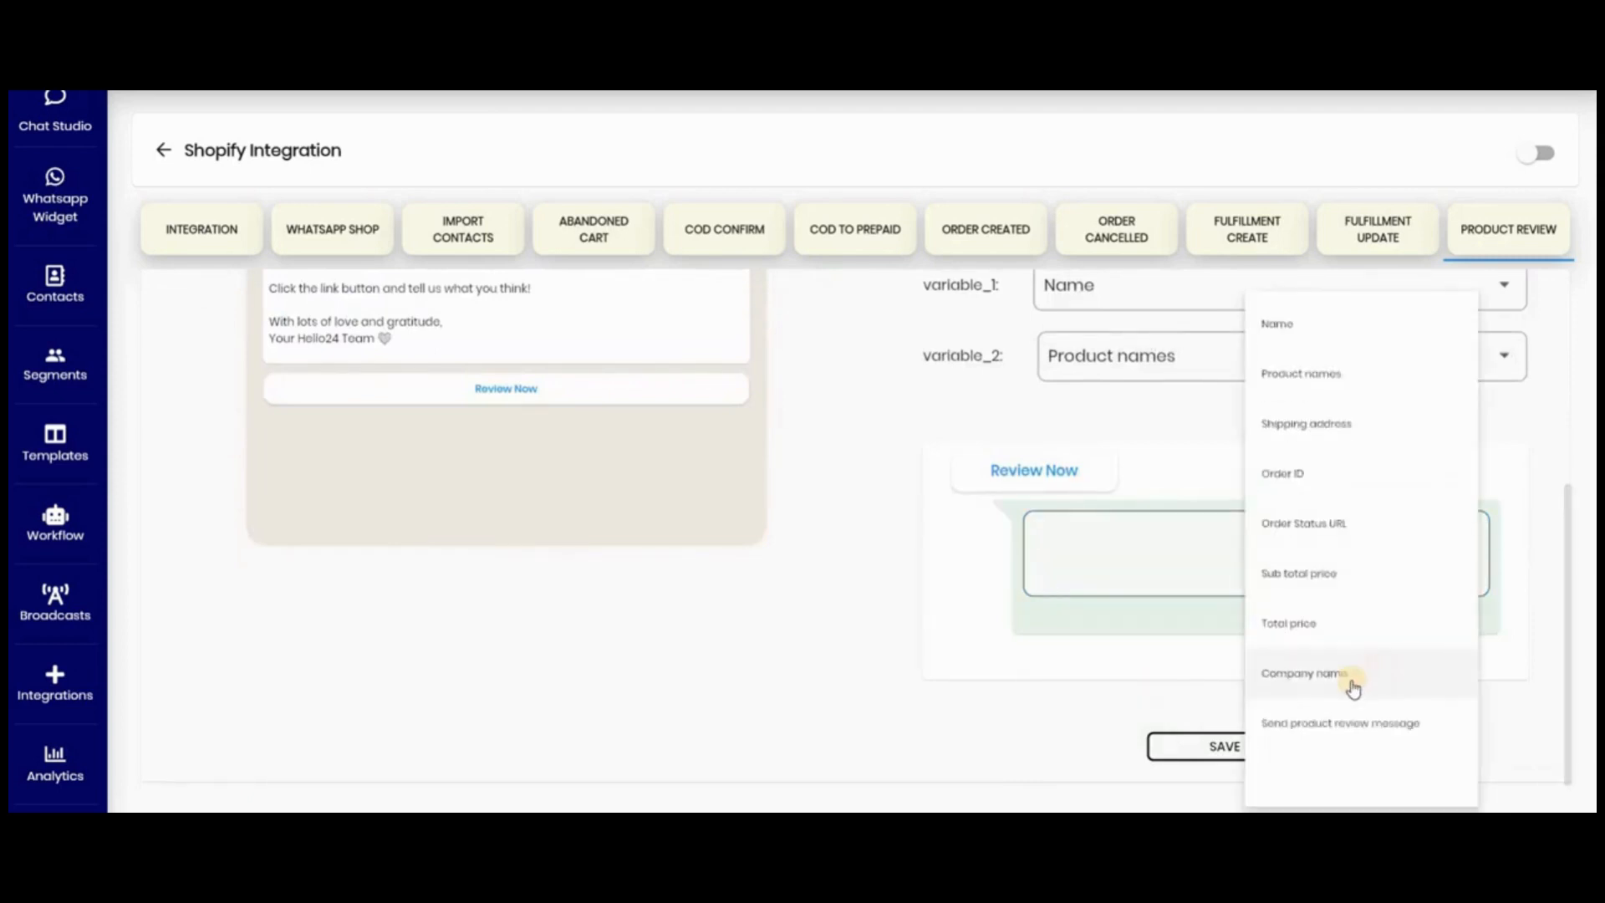
pyautogui.click(1321, 728)
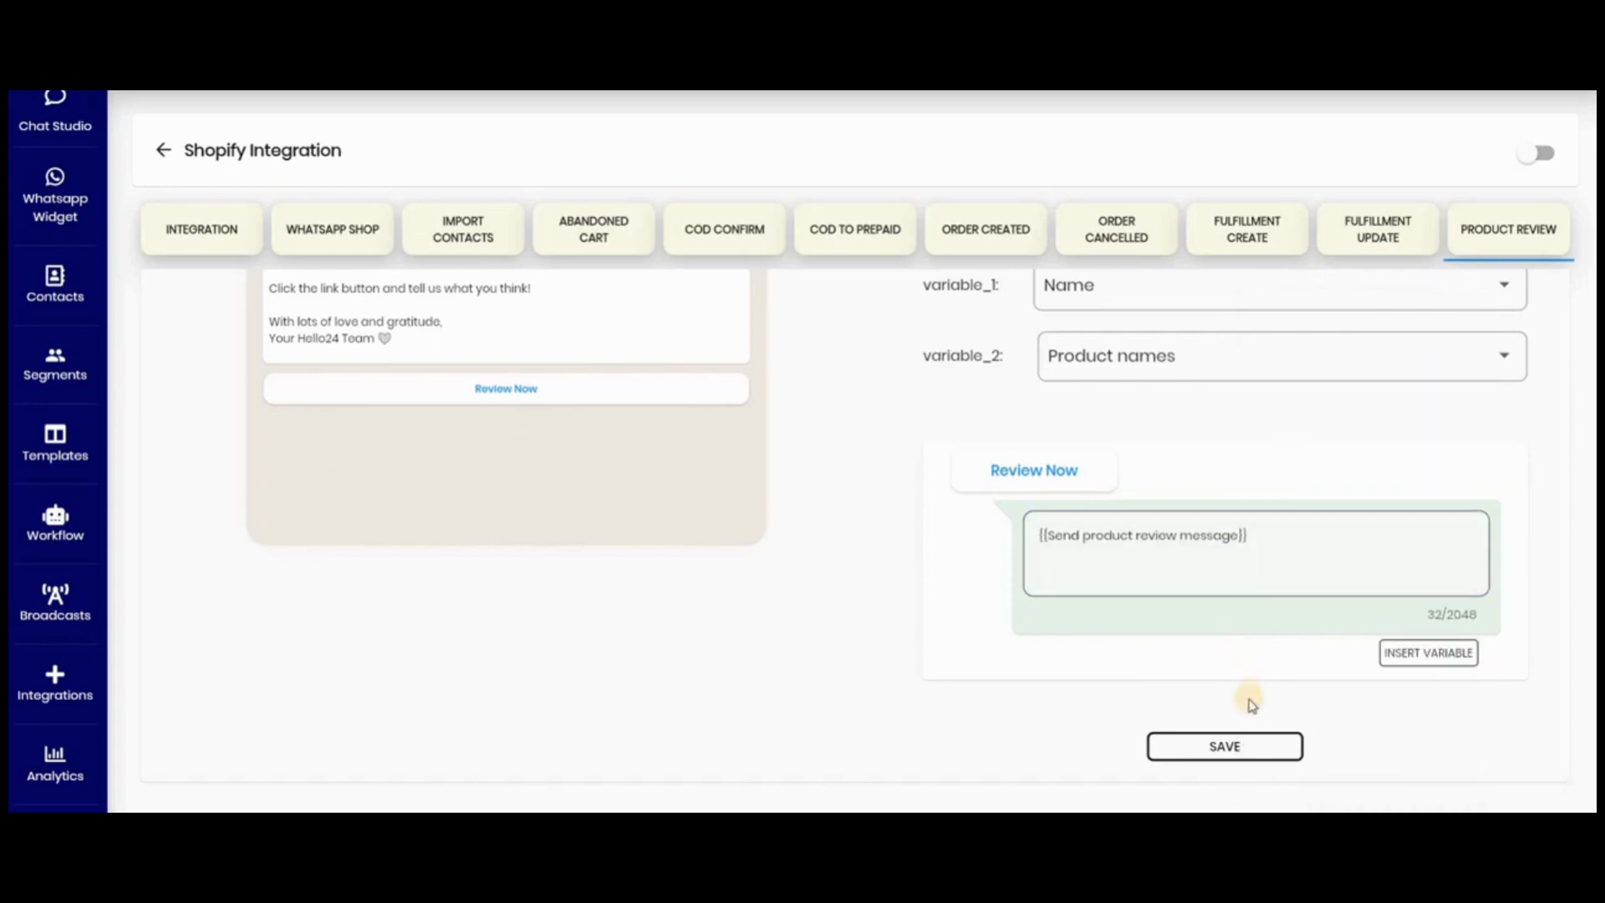
pyautogui.click(1219, 750)
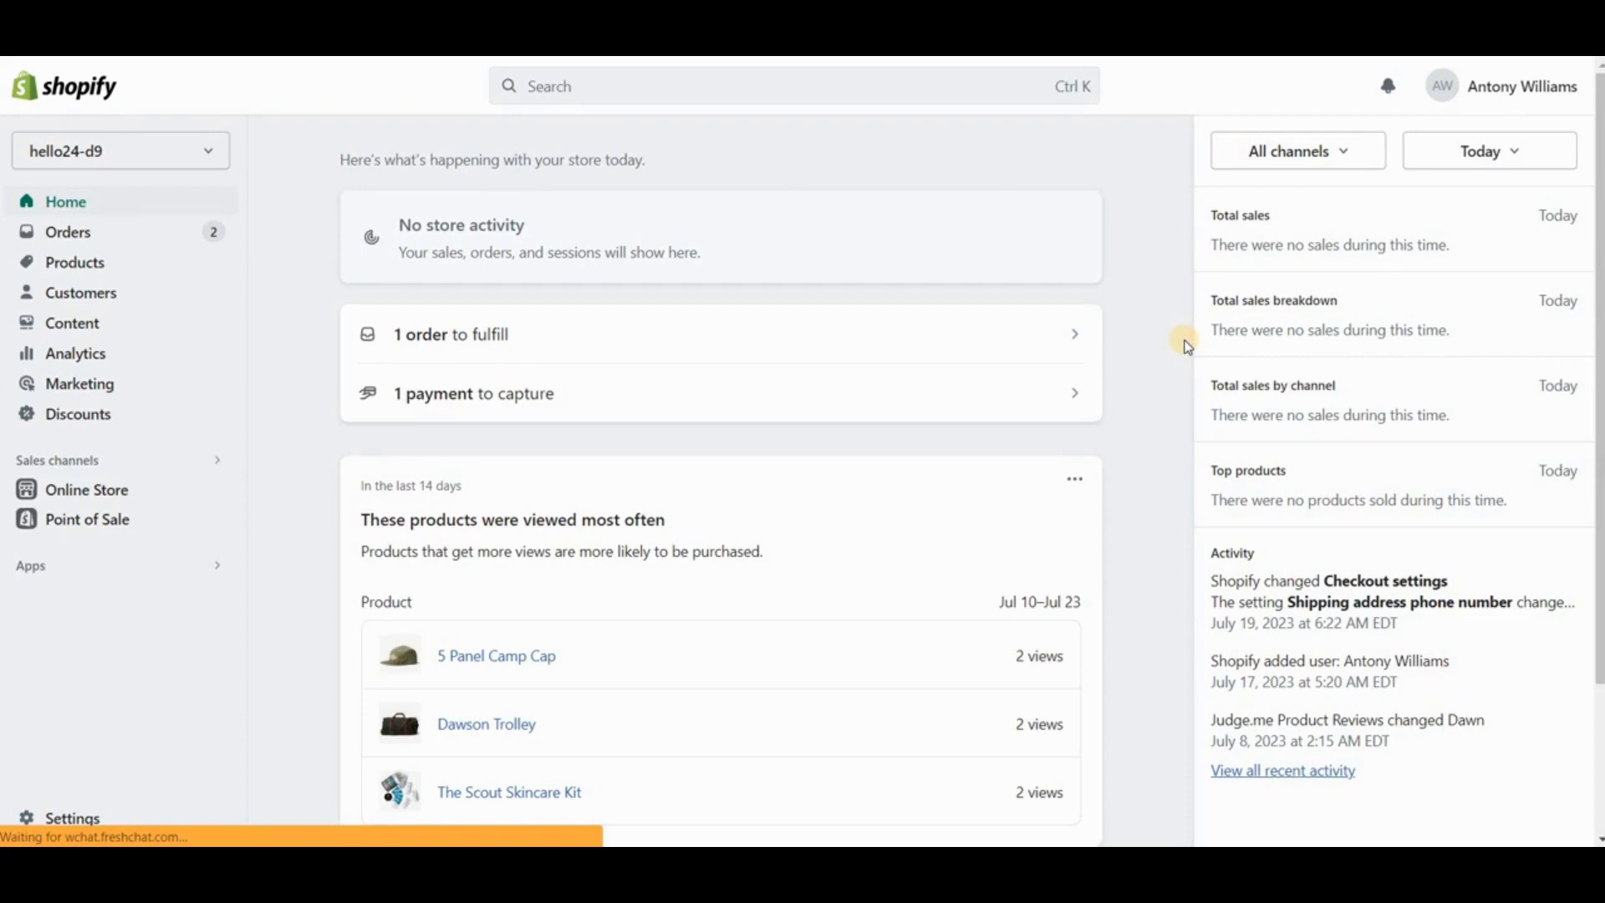
# - Switch to the Shopify admin and look up the Judge.me Product Reviews app among the installed apps
pyautogui.click(184, 573)
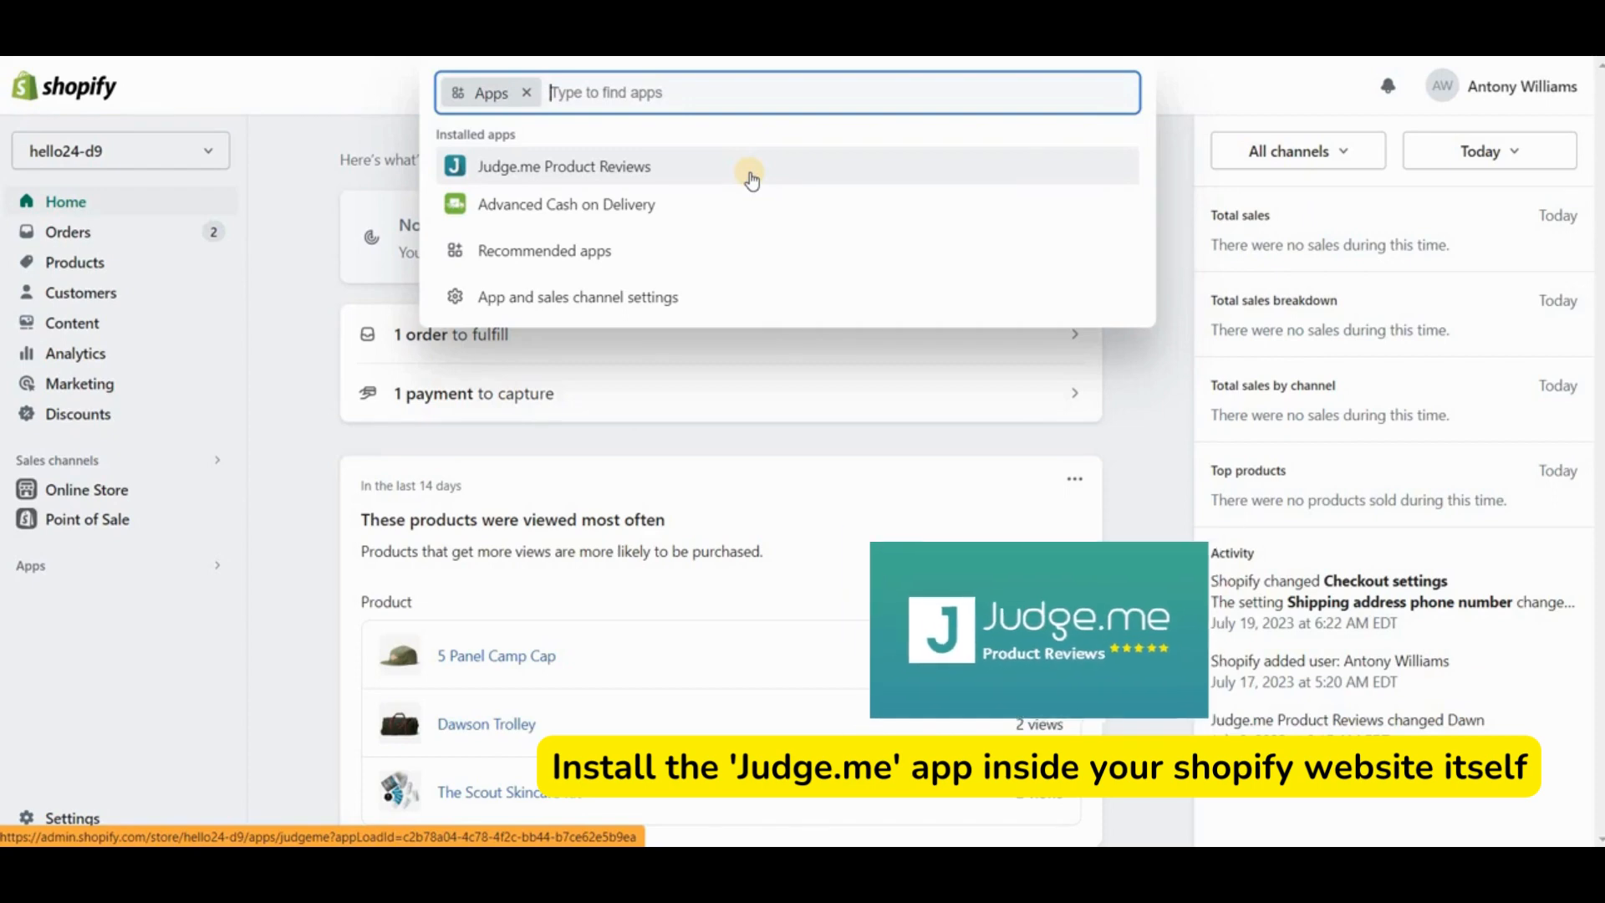
pyautogui.click(502, 167)
# - Start a new order and add the Navy Blue Scout Backpack and The Scout Skincare Kit from the popular products
pyautogui.click(195, 240)
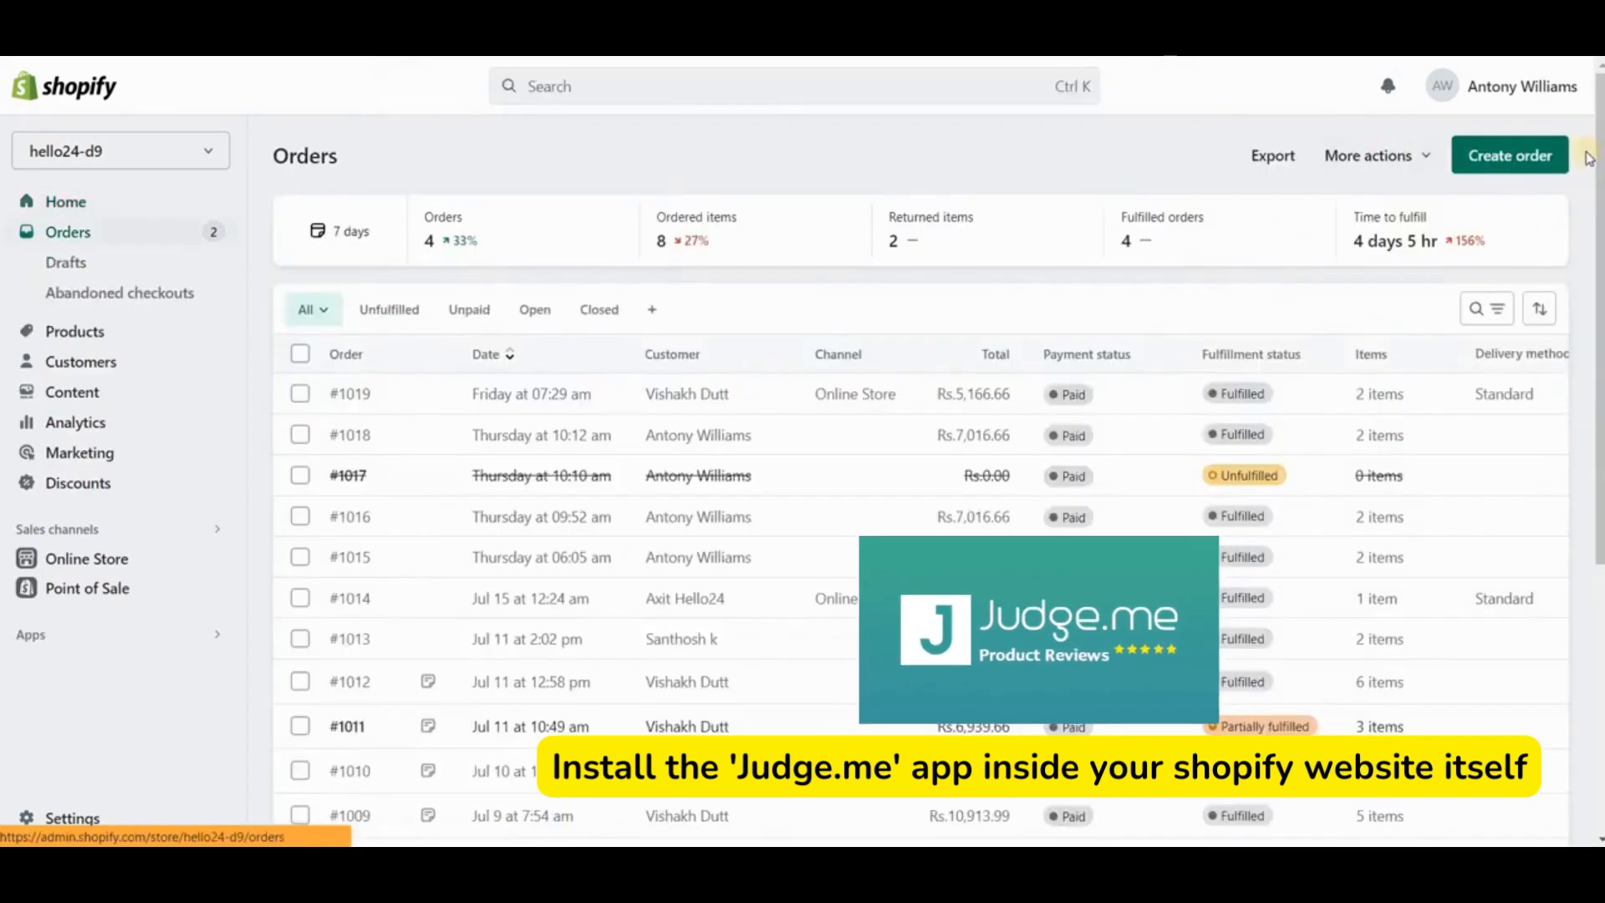
pyautogui.click(1517, 155)
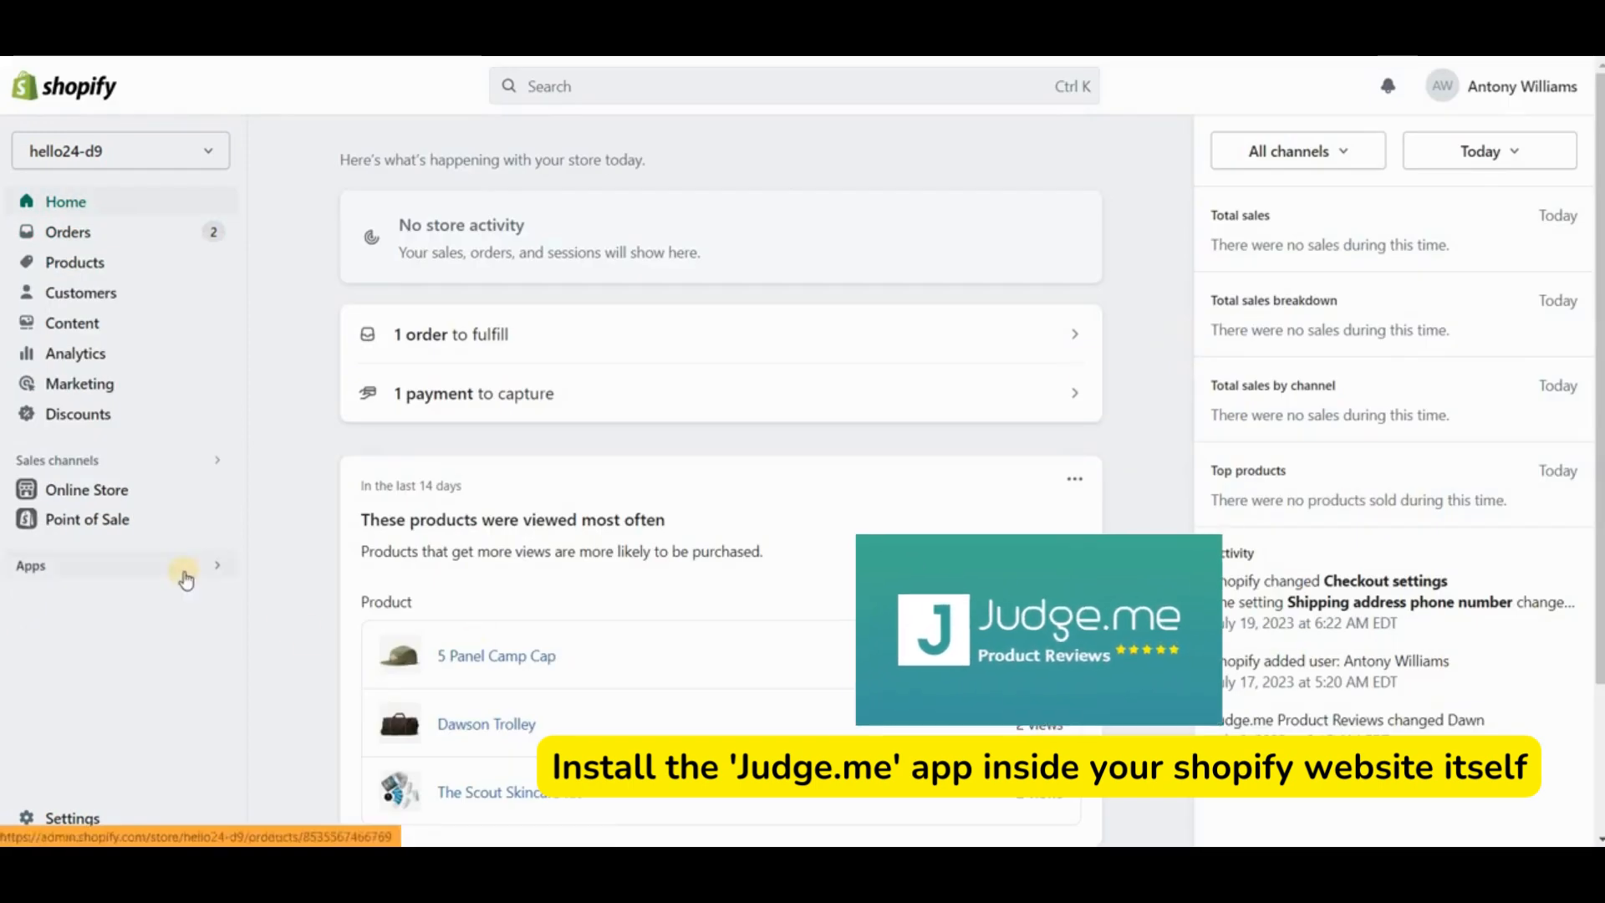
pyautogui.click(185, 573)
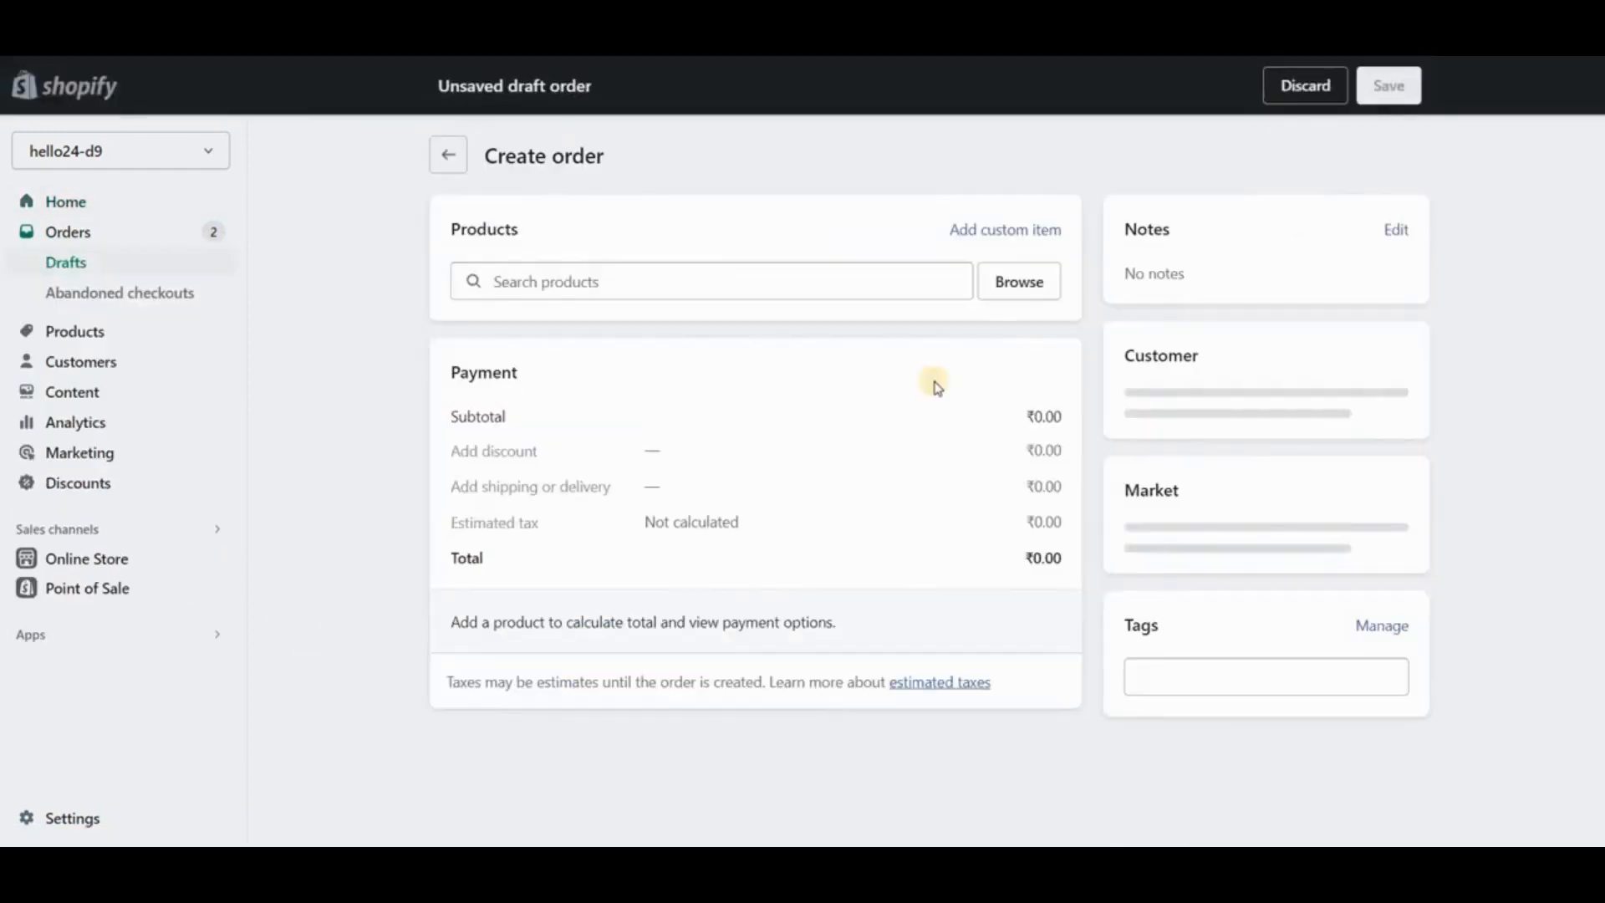
pyautogui.click(1007, 299)
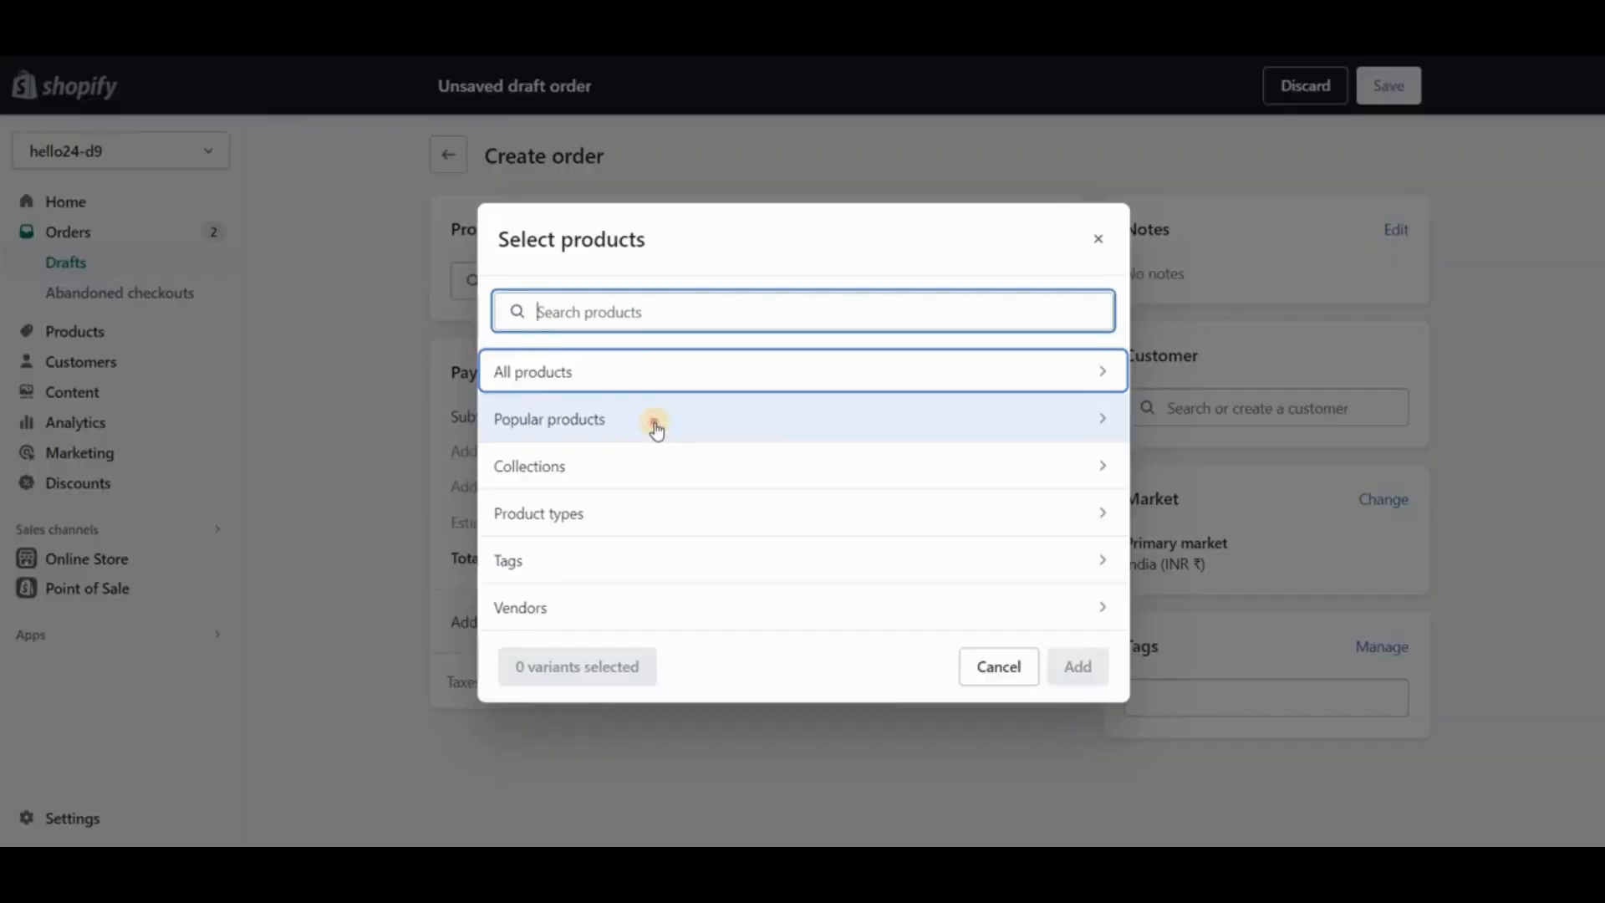
pyautogui.click(655, 423)
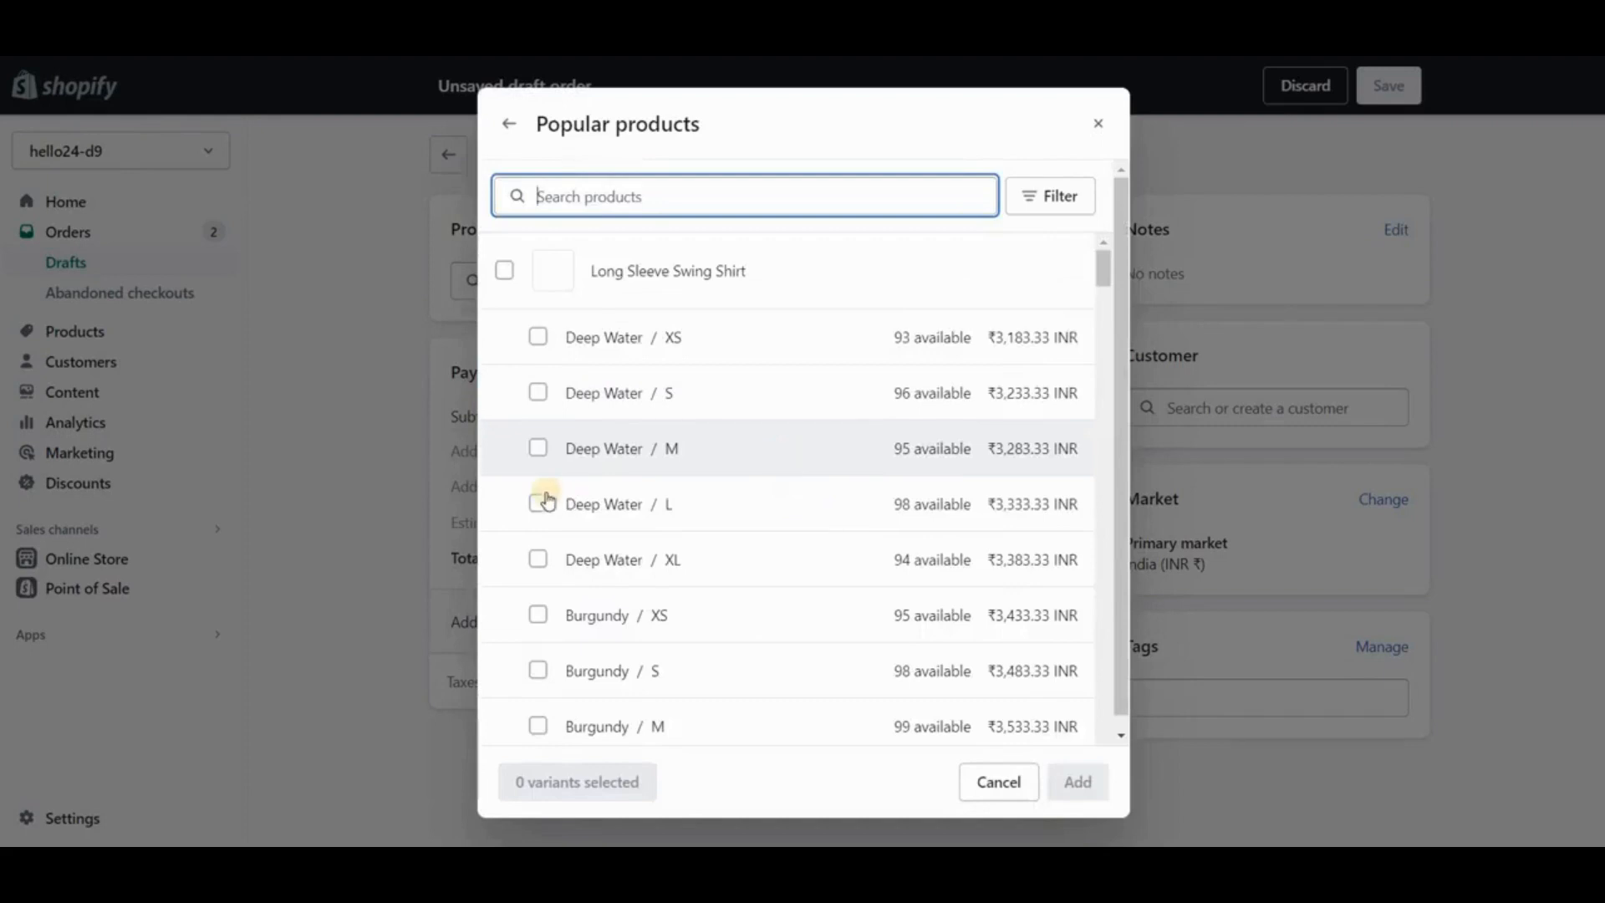
pyautogui.scroll(-5, 540, 493)
pyautogui.click(538, 482)
pyautogui.scroll(-2, 520, 487)
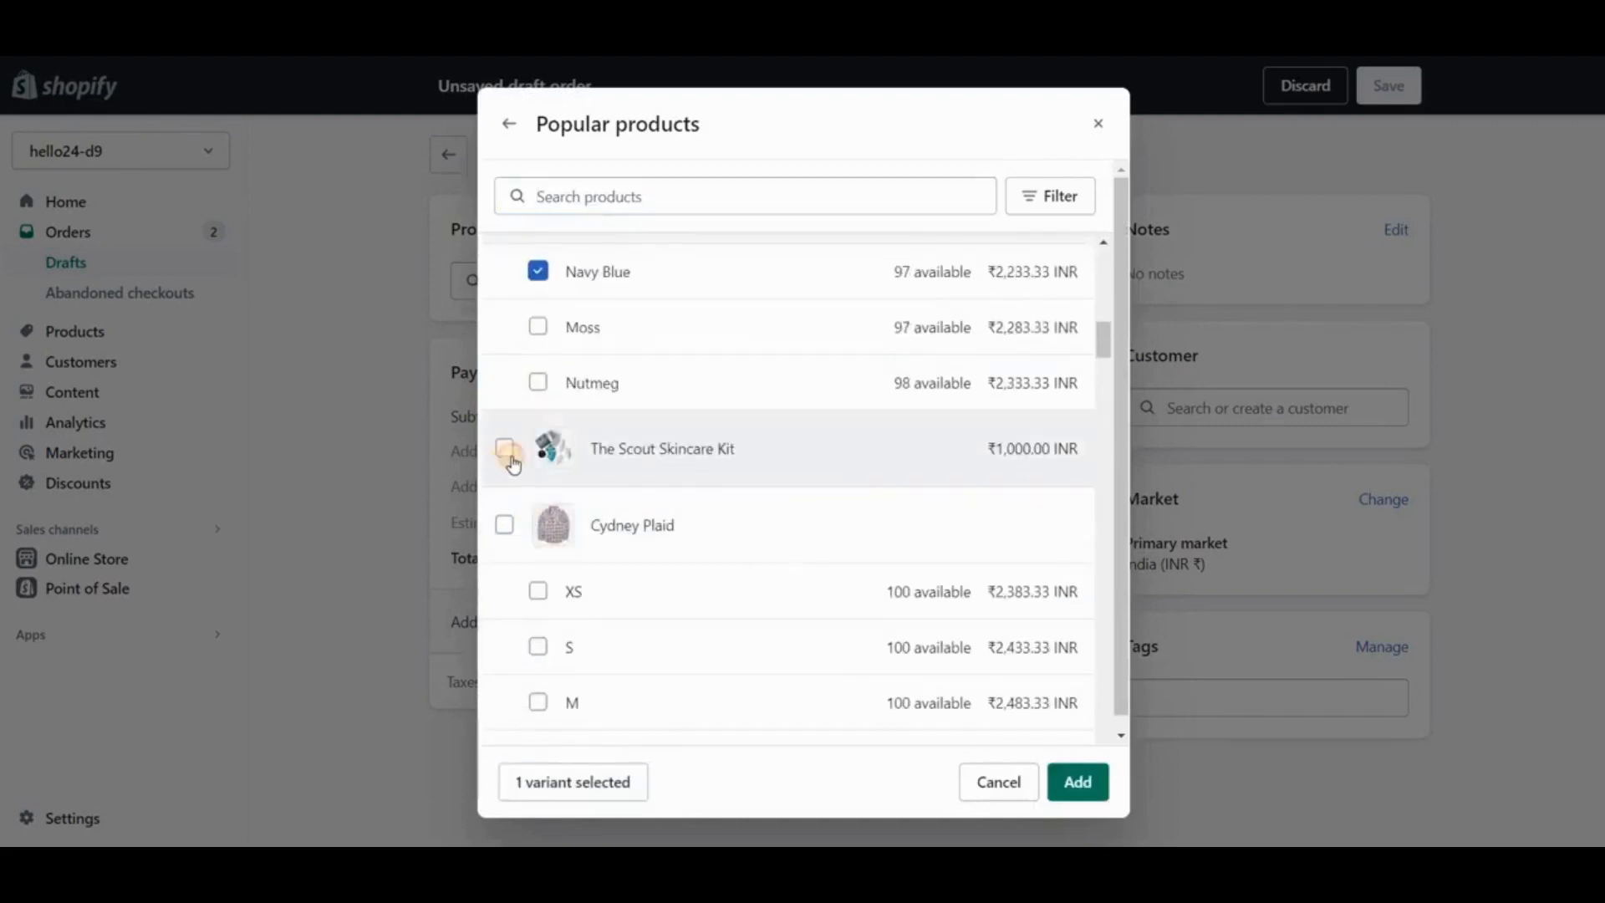
pyautogui.click(504, 448)
pyautogui.click(1096, 785)
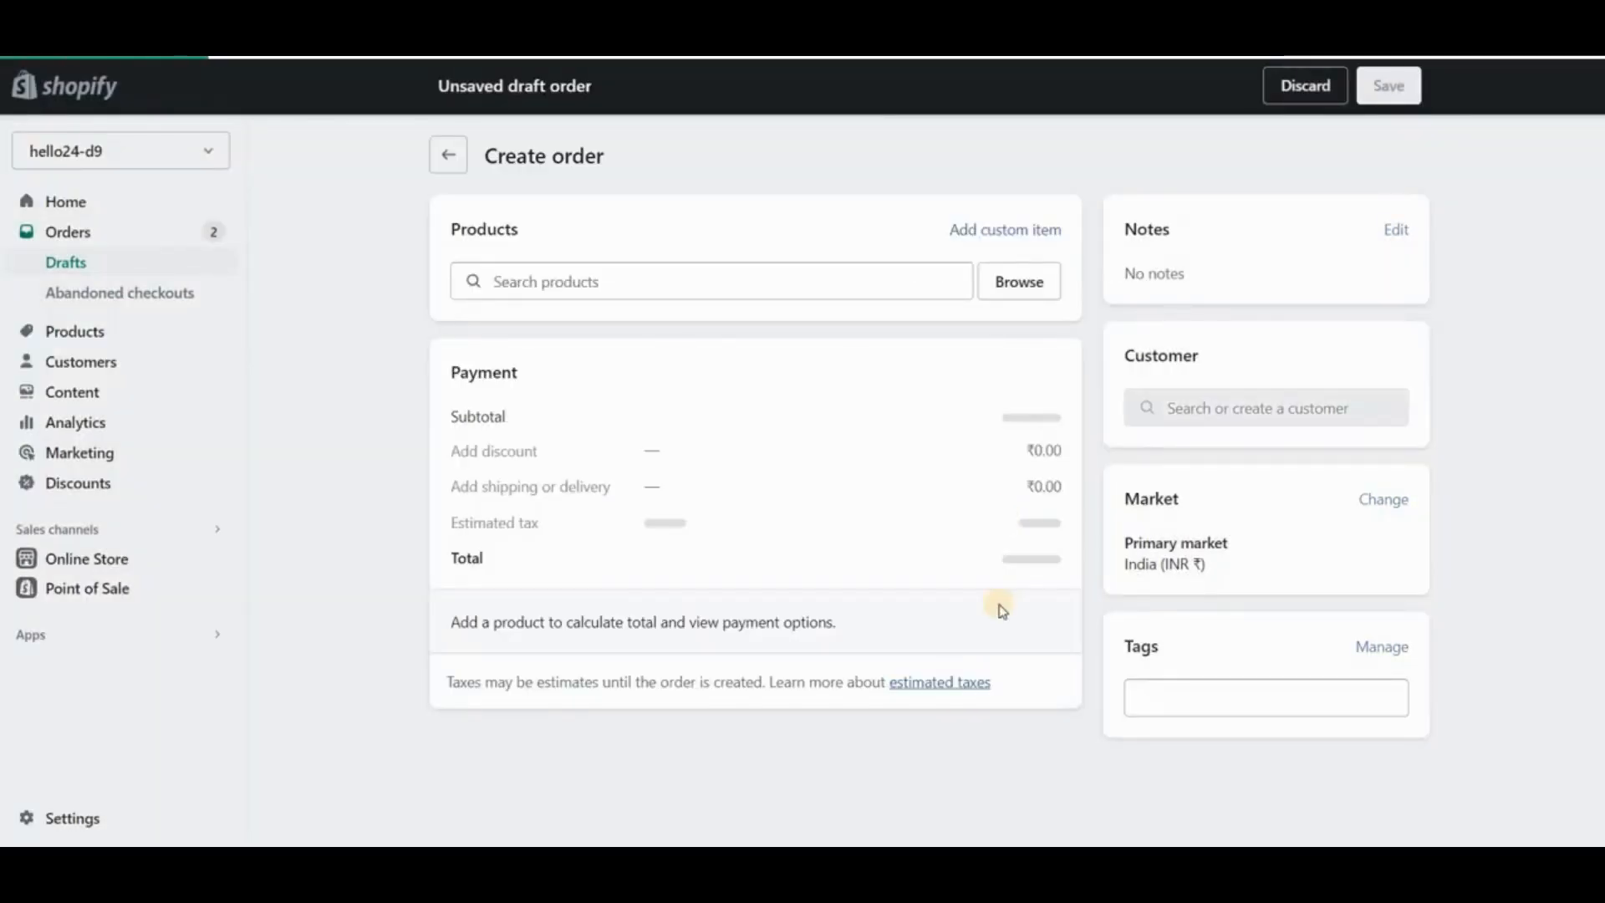
# - Collect payment for the draft order and create the order
pyautogui.scroll(-3, 1027, 627)
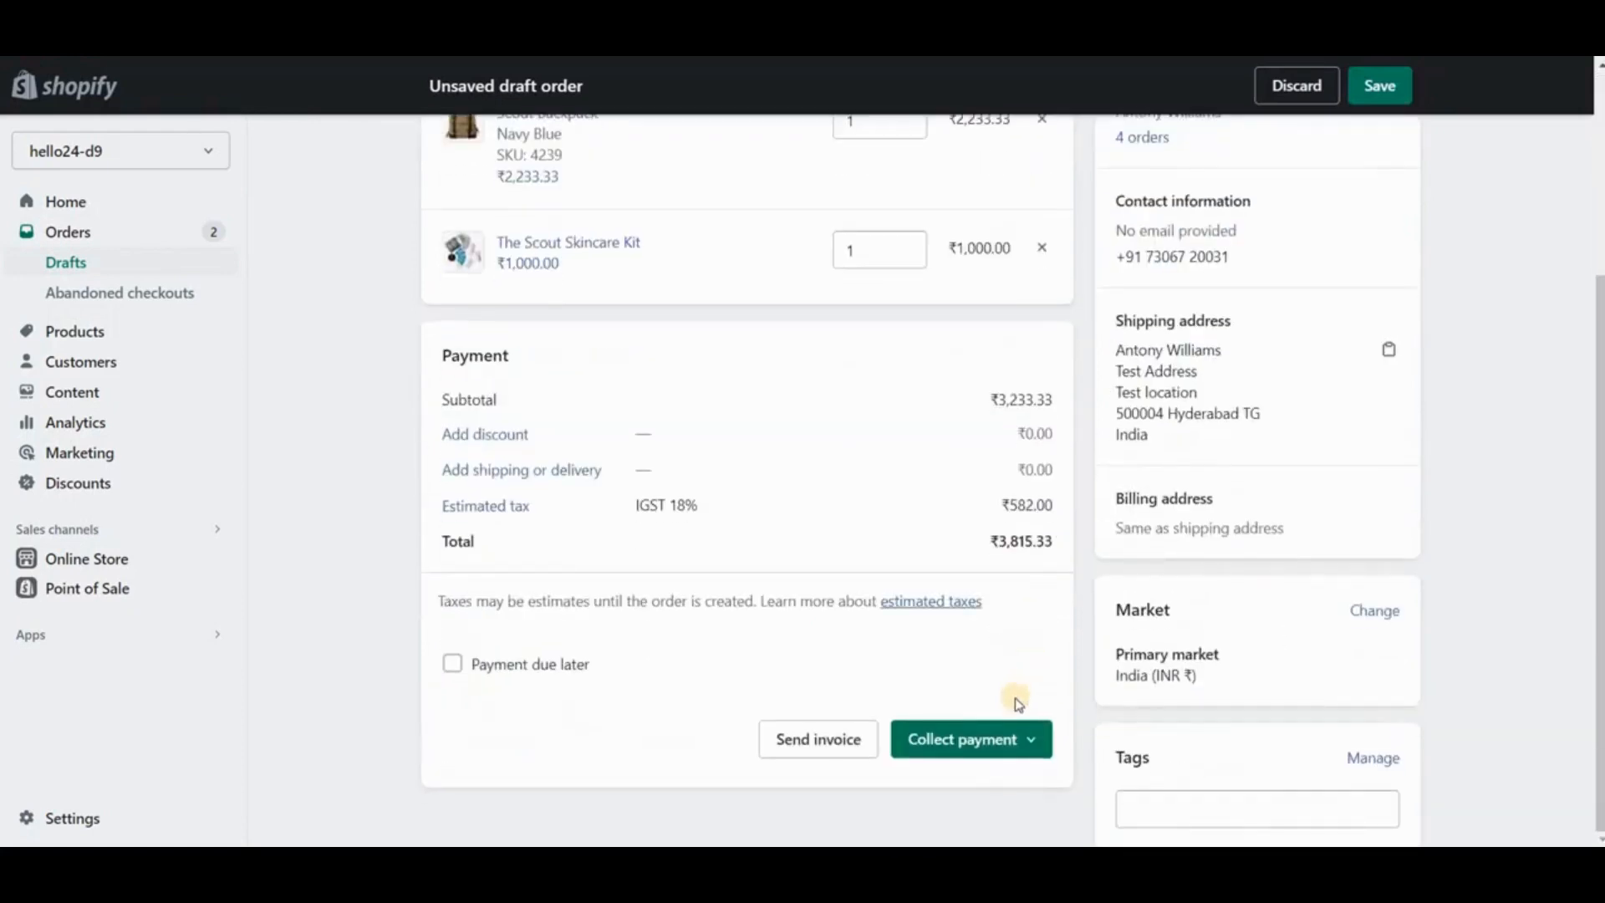
pyautogui.click(1008, 745)
pyautogui.click(978, 687)
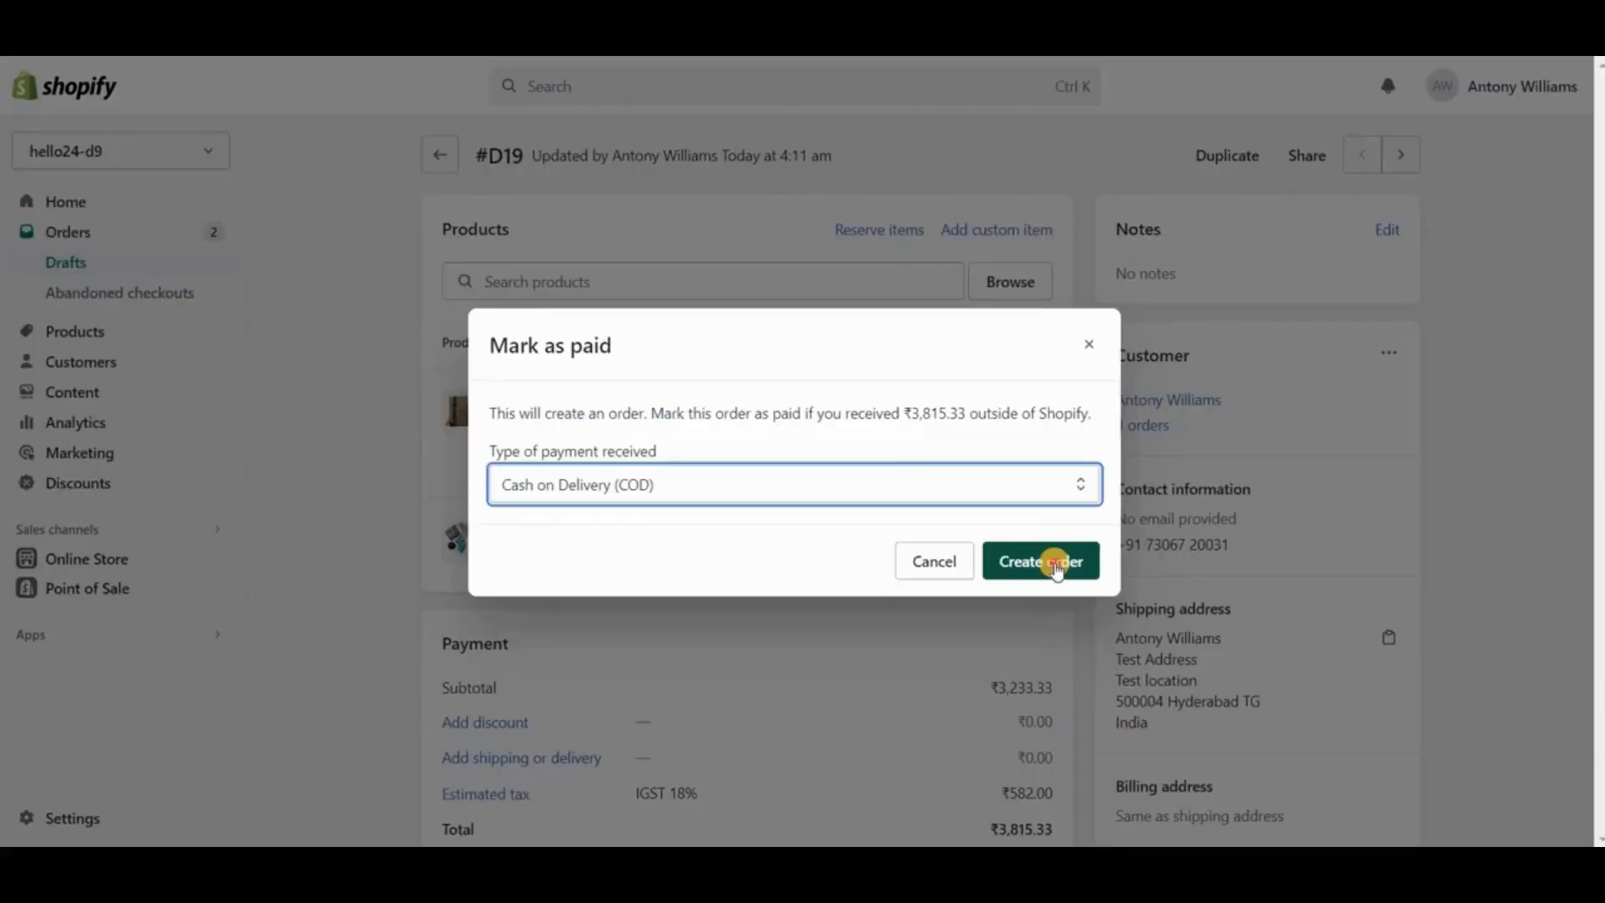
pyautogui.click(1049, 562)
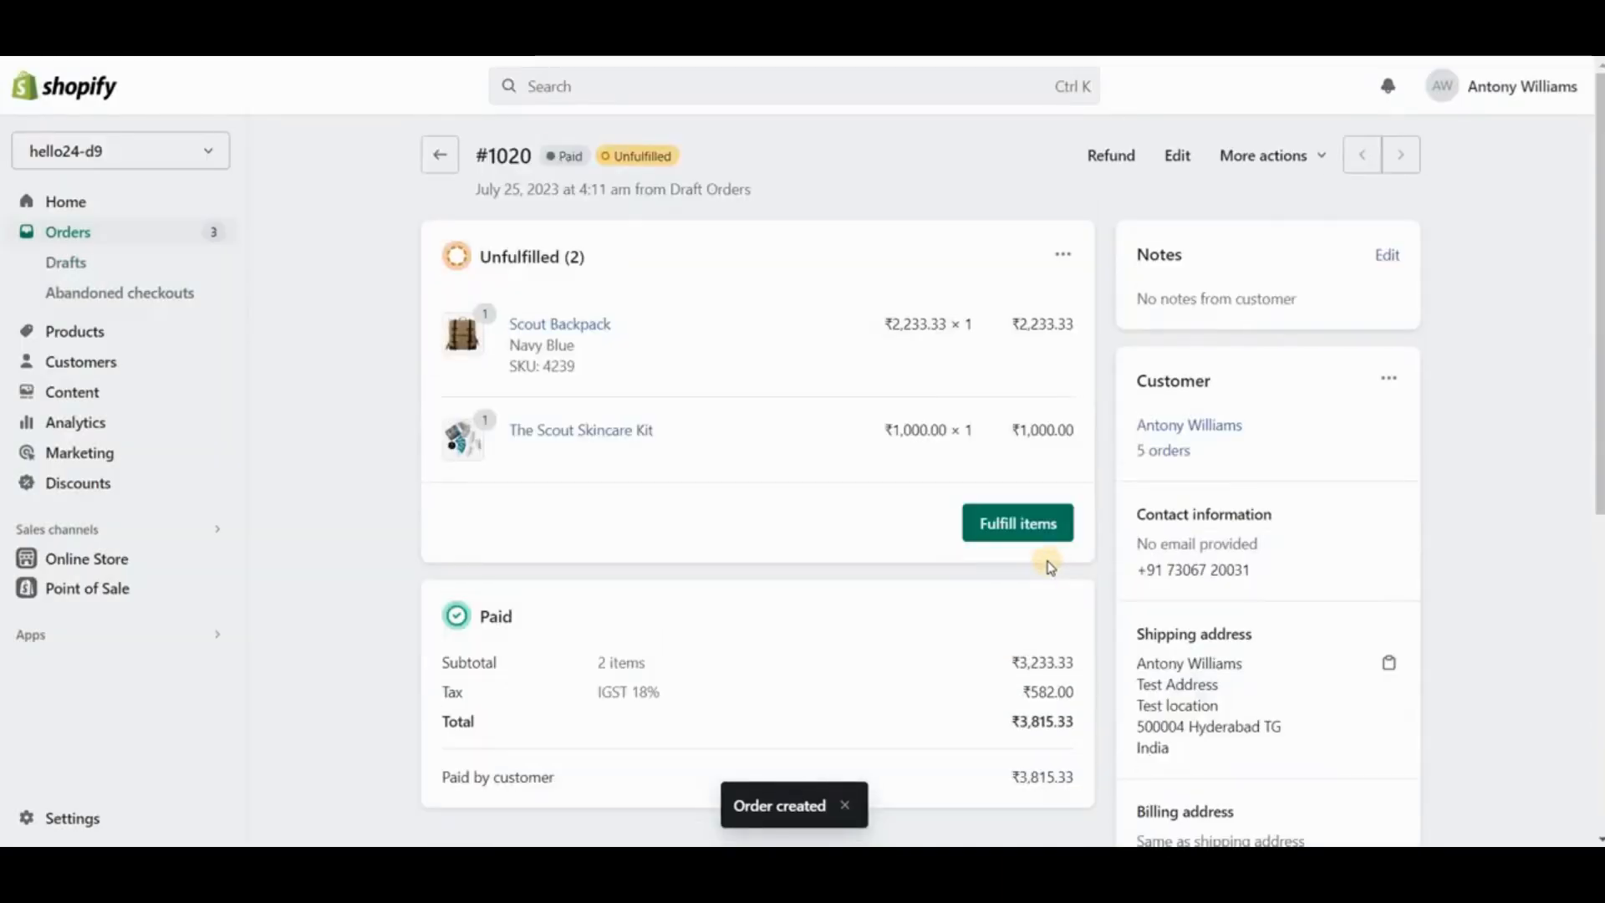
# - Fulfill both items of the new order and review its timeline
pyautogui.click(1034, 543)
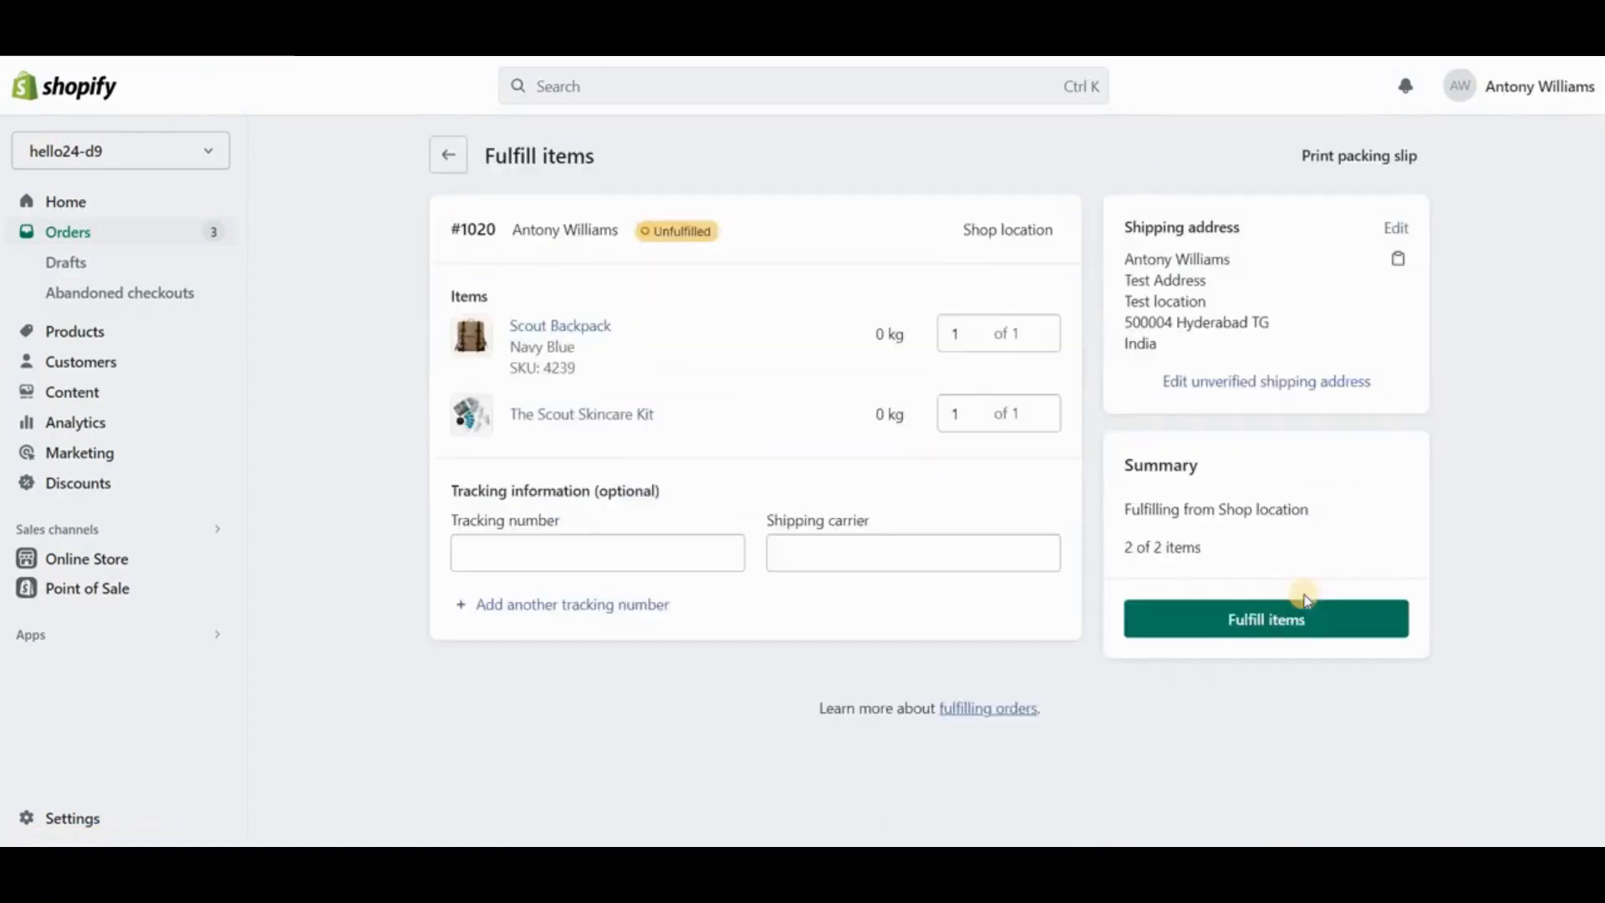
pyautogui.click(1273, 622)
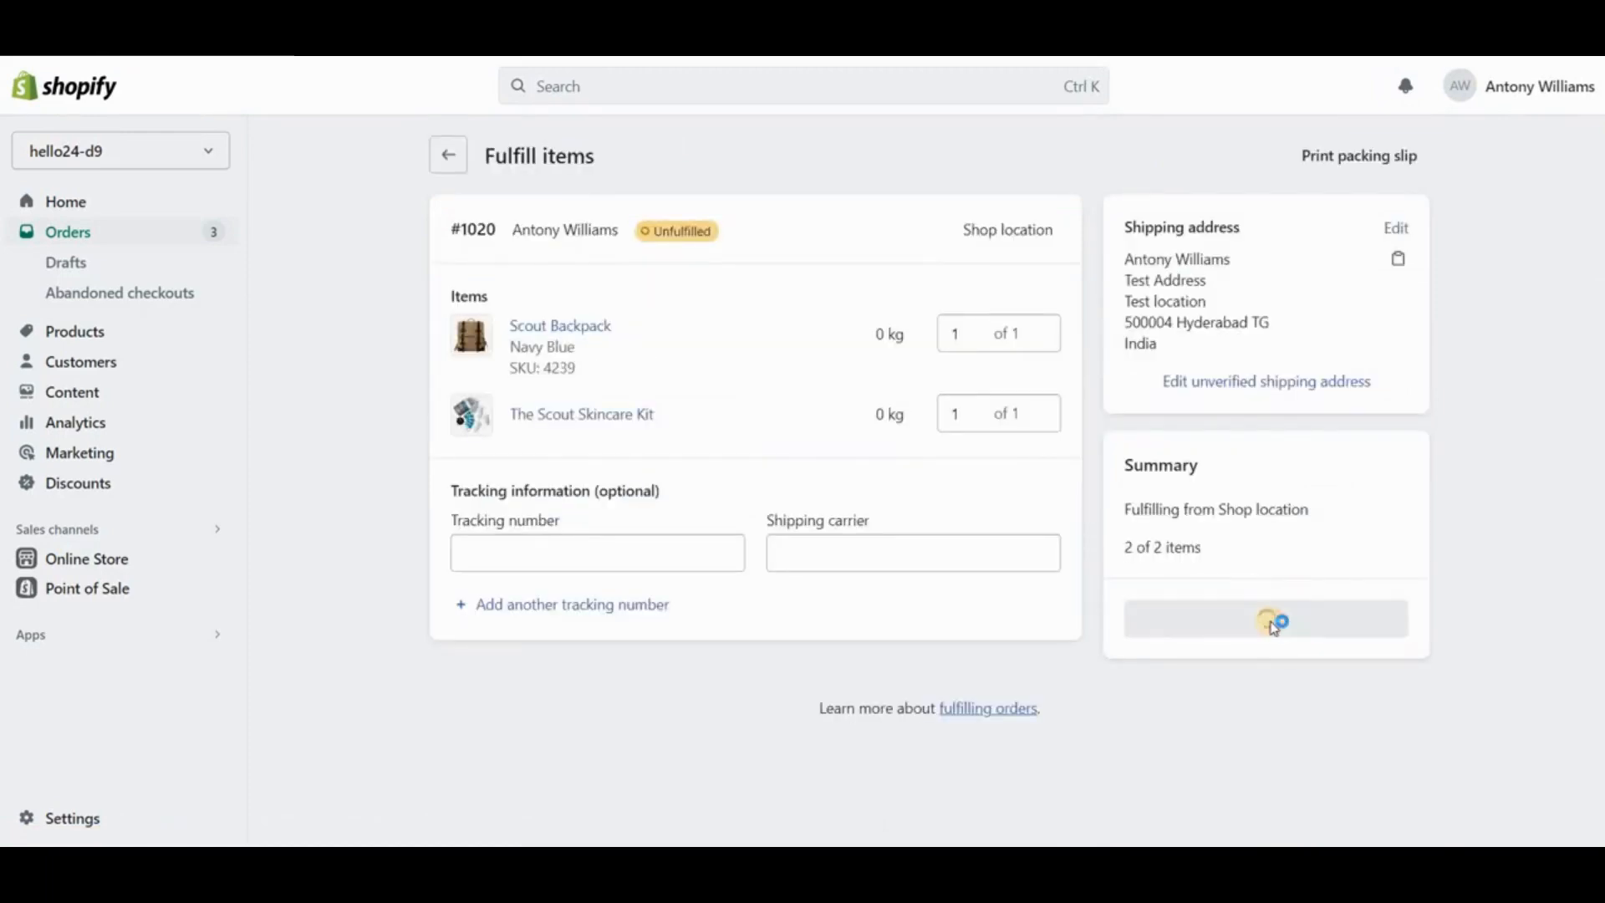
pyautogui.scroll(-10, 710, 430)
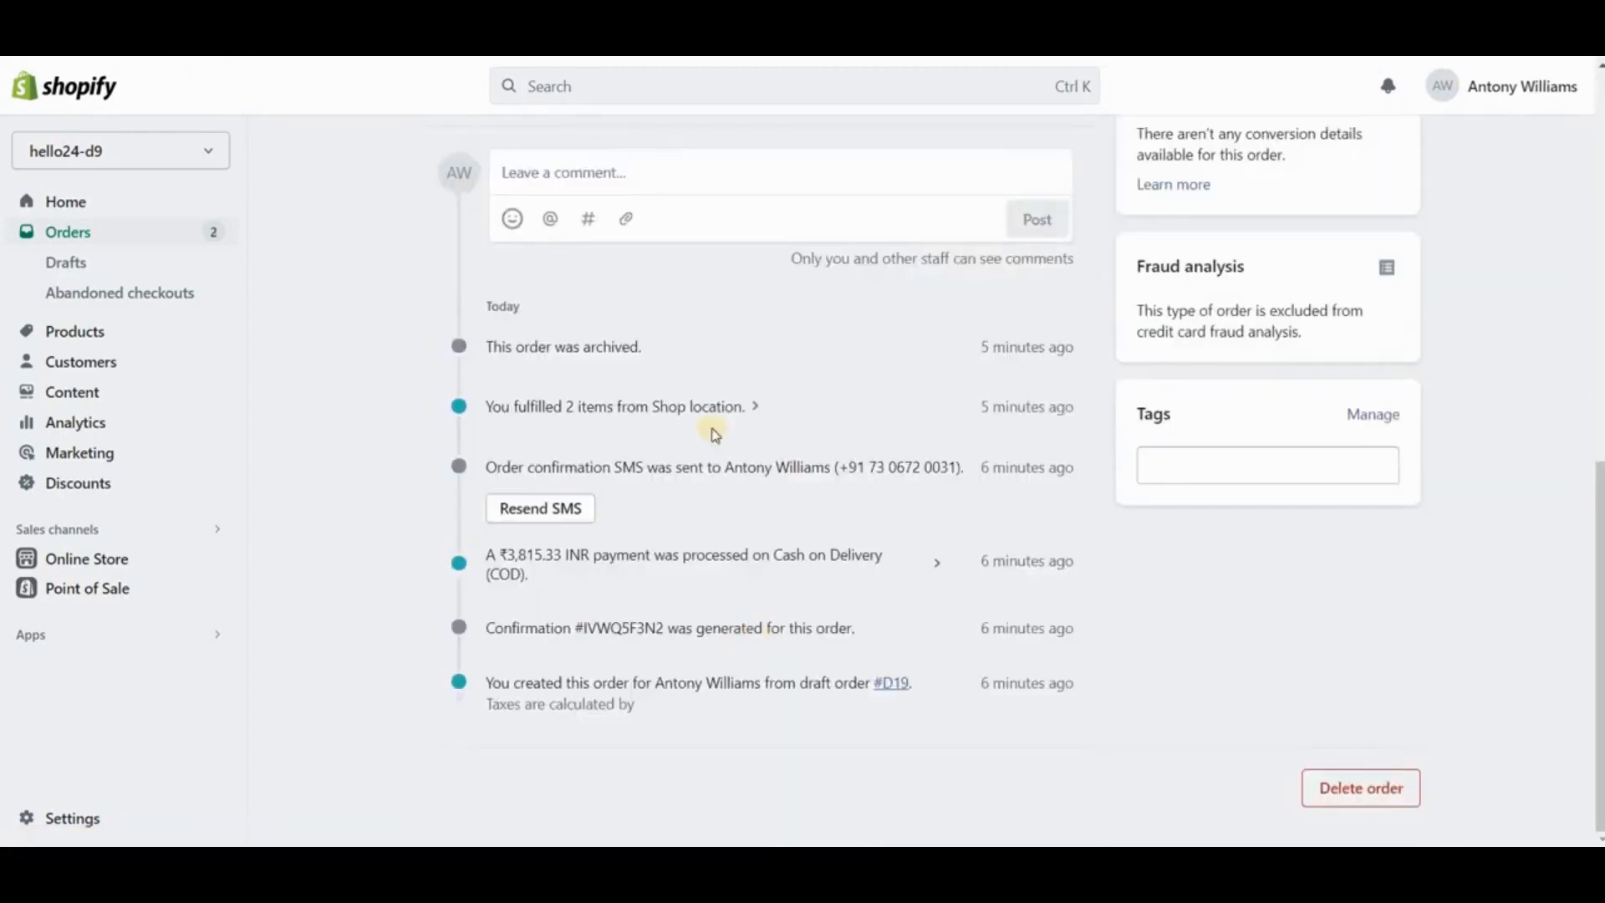
pyautogui.scroll(10, 1296, 663)
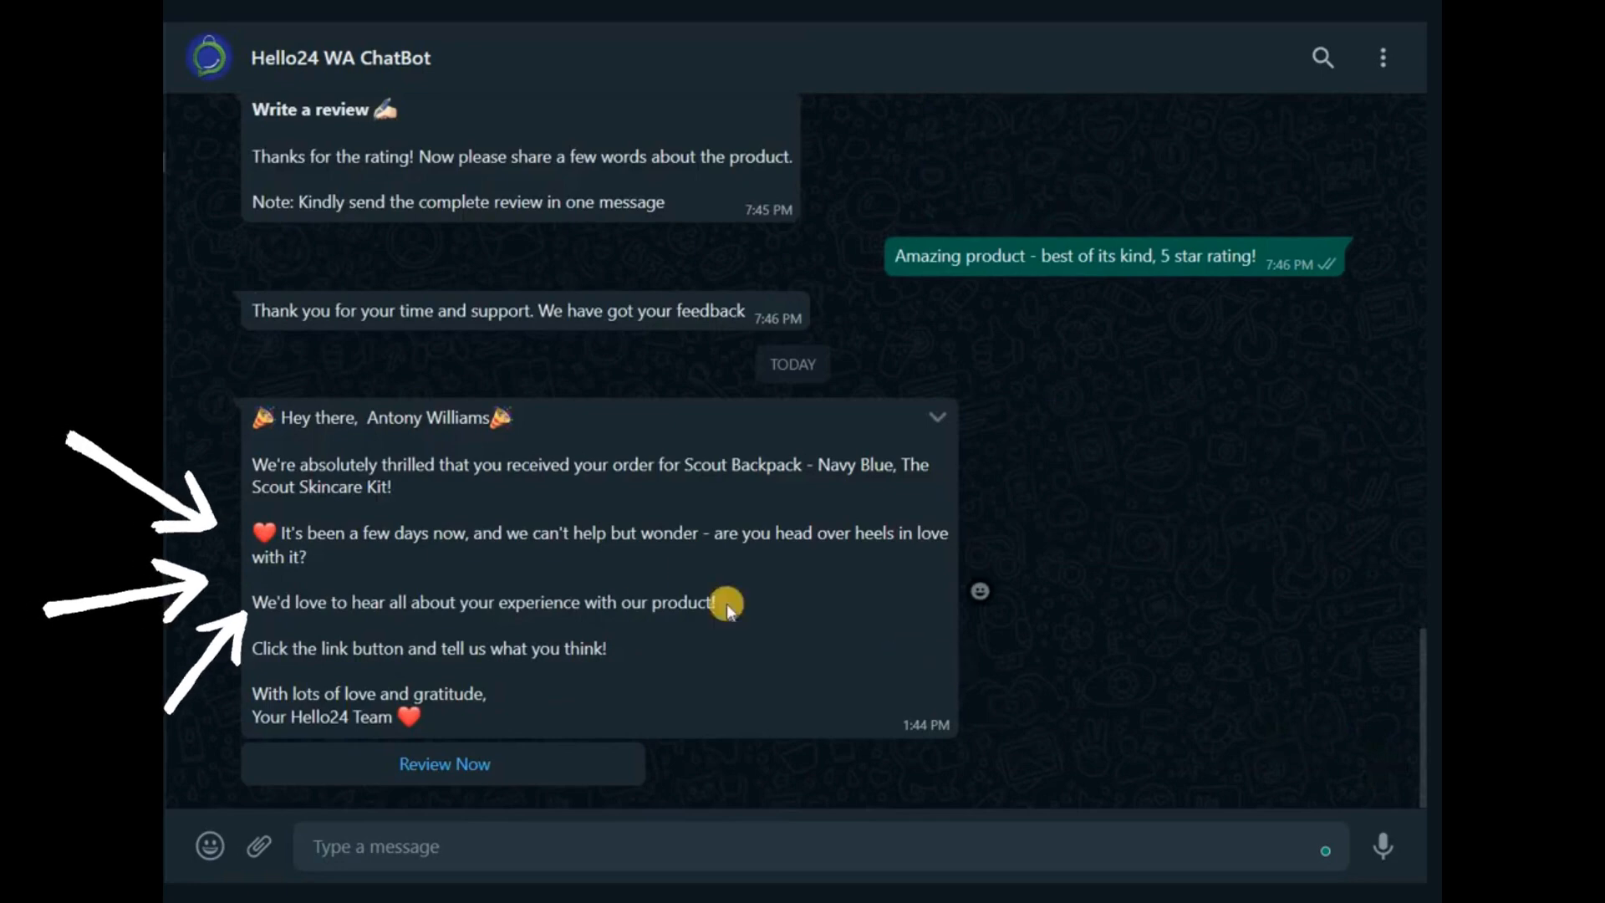
# - Switch to the Hello24 WhatsApp chat, answer the review request with Review Now and send Scout Backpack - Navy Blue as the product
pyautogui.moveTo(366, 417); pyautogui.dragTo(638, 680)
pyautogui.click(643, 667)
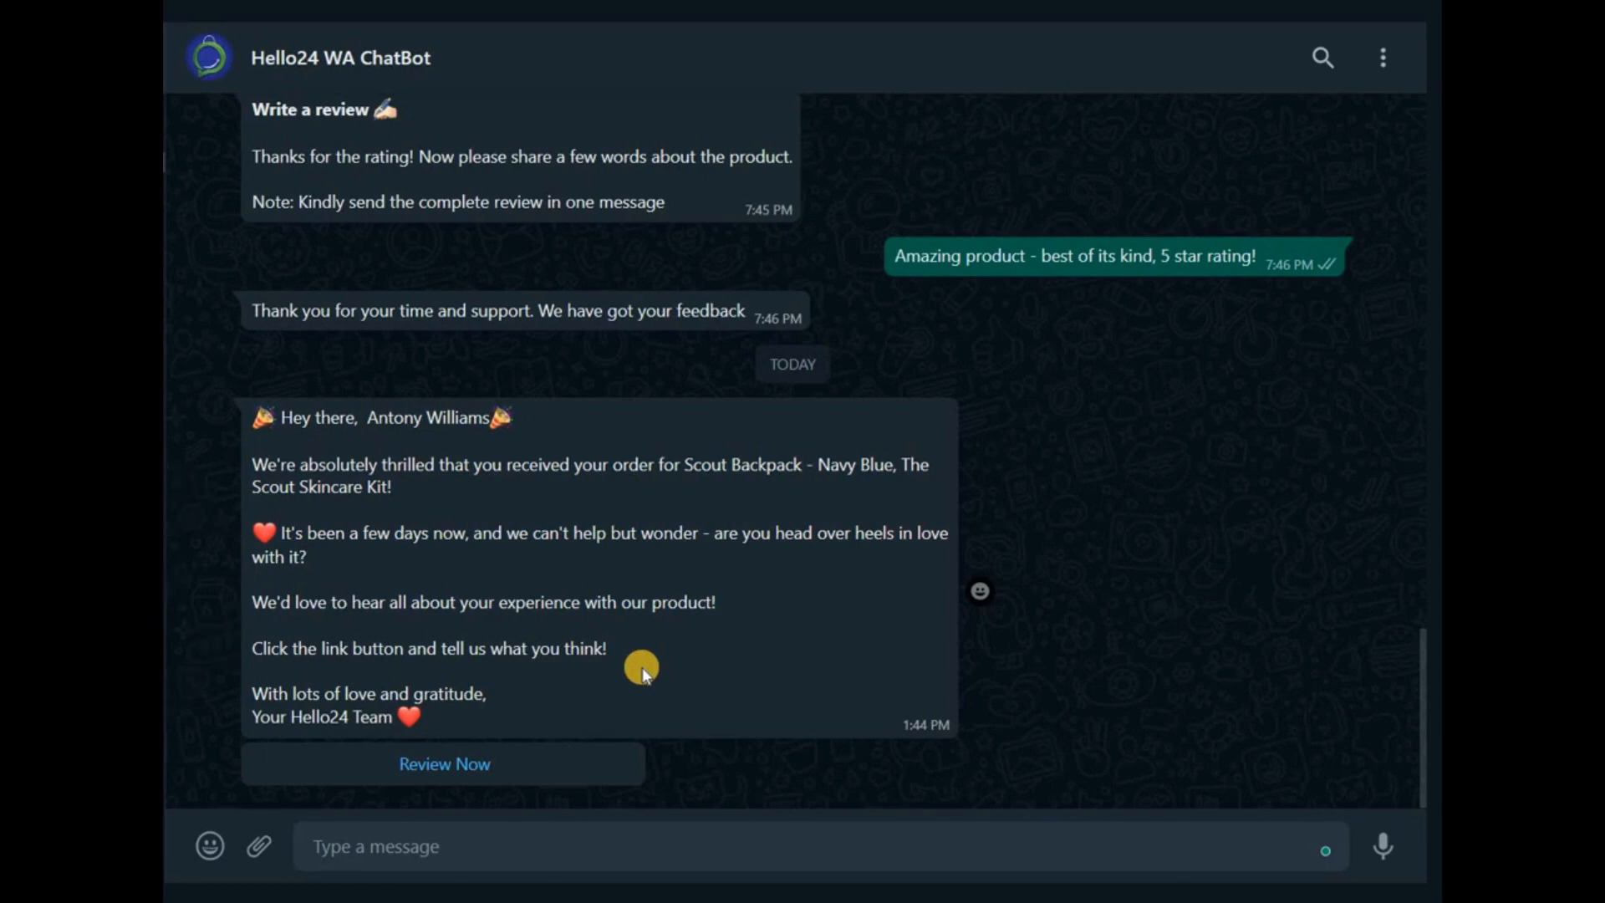
pyautogui.click(482, 763)
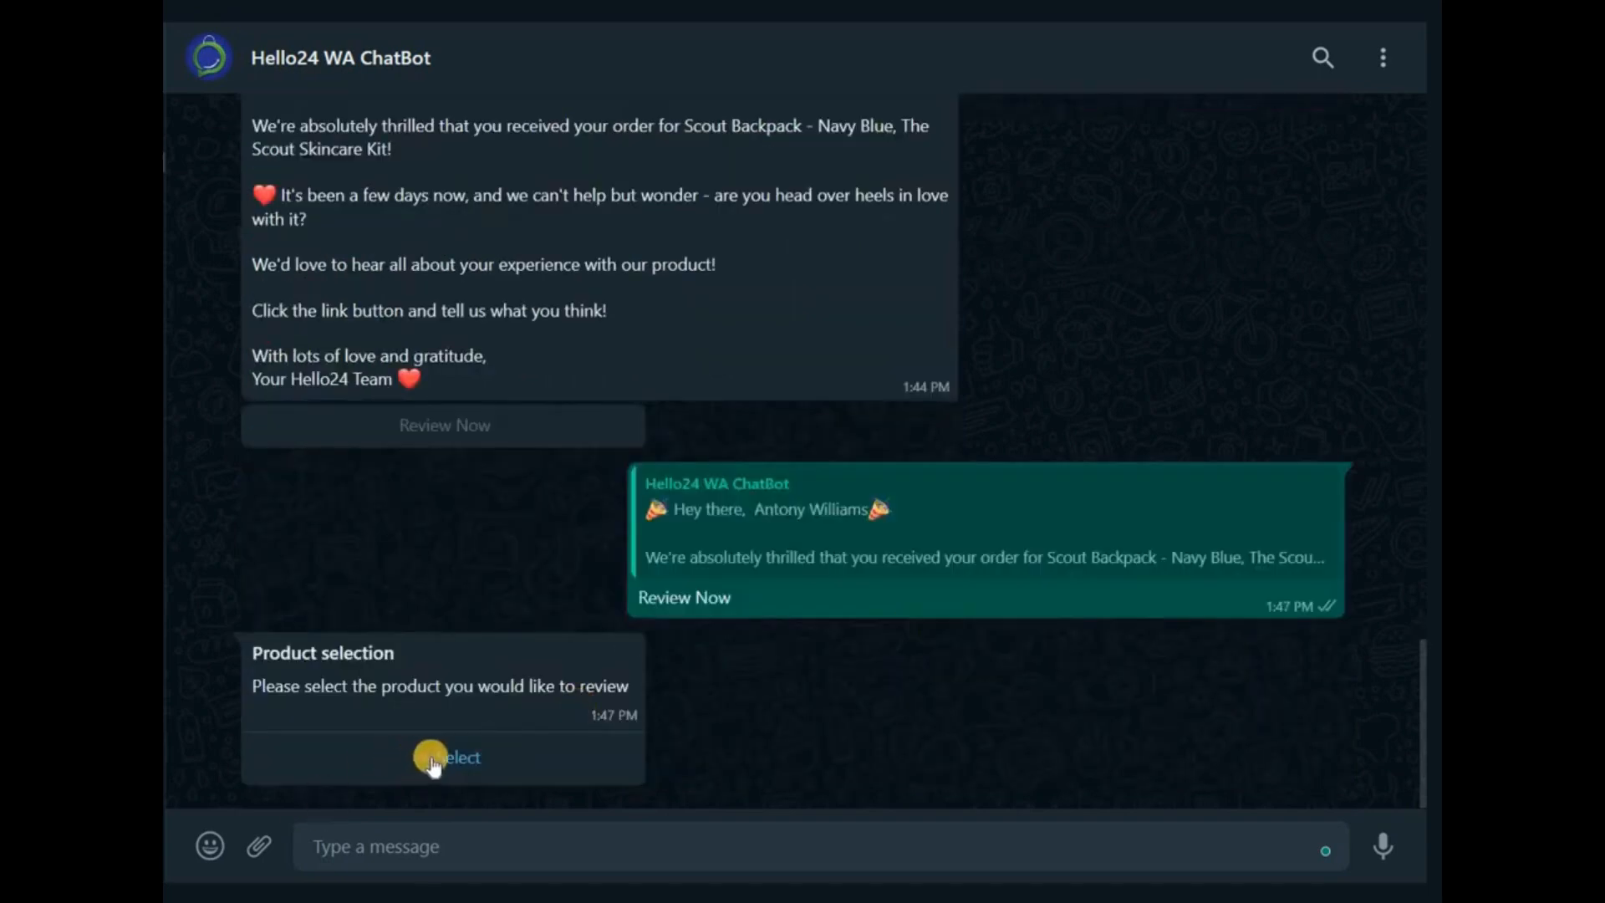
pyautogui.click(440, 759)
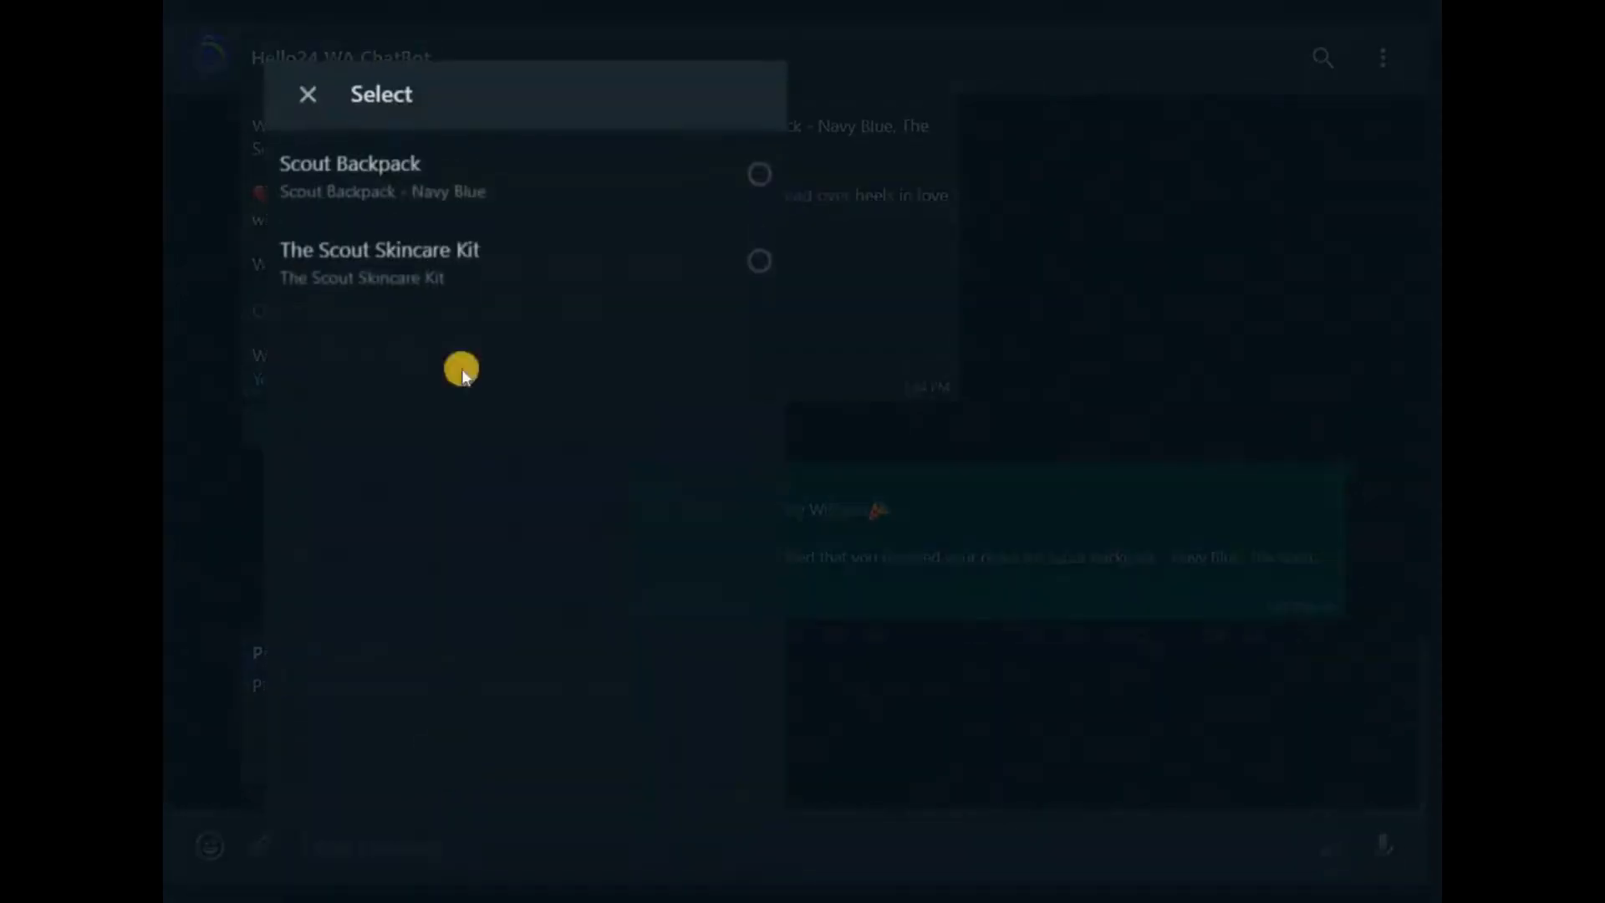
pyautogui.click(757, 192)
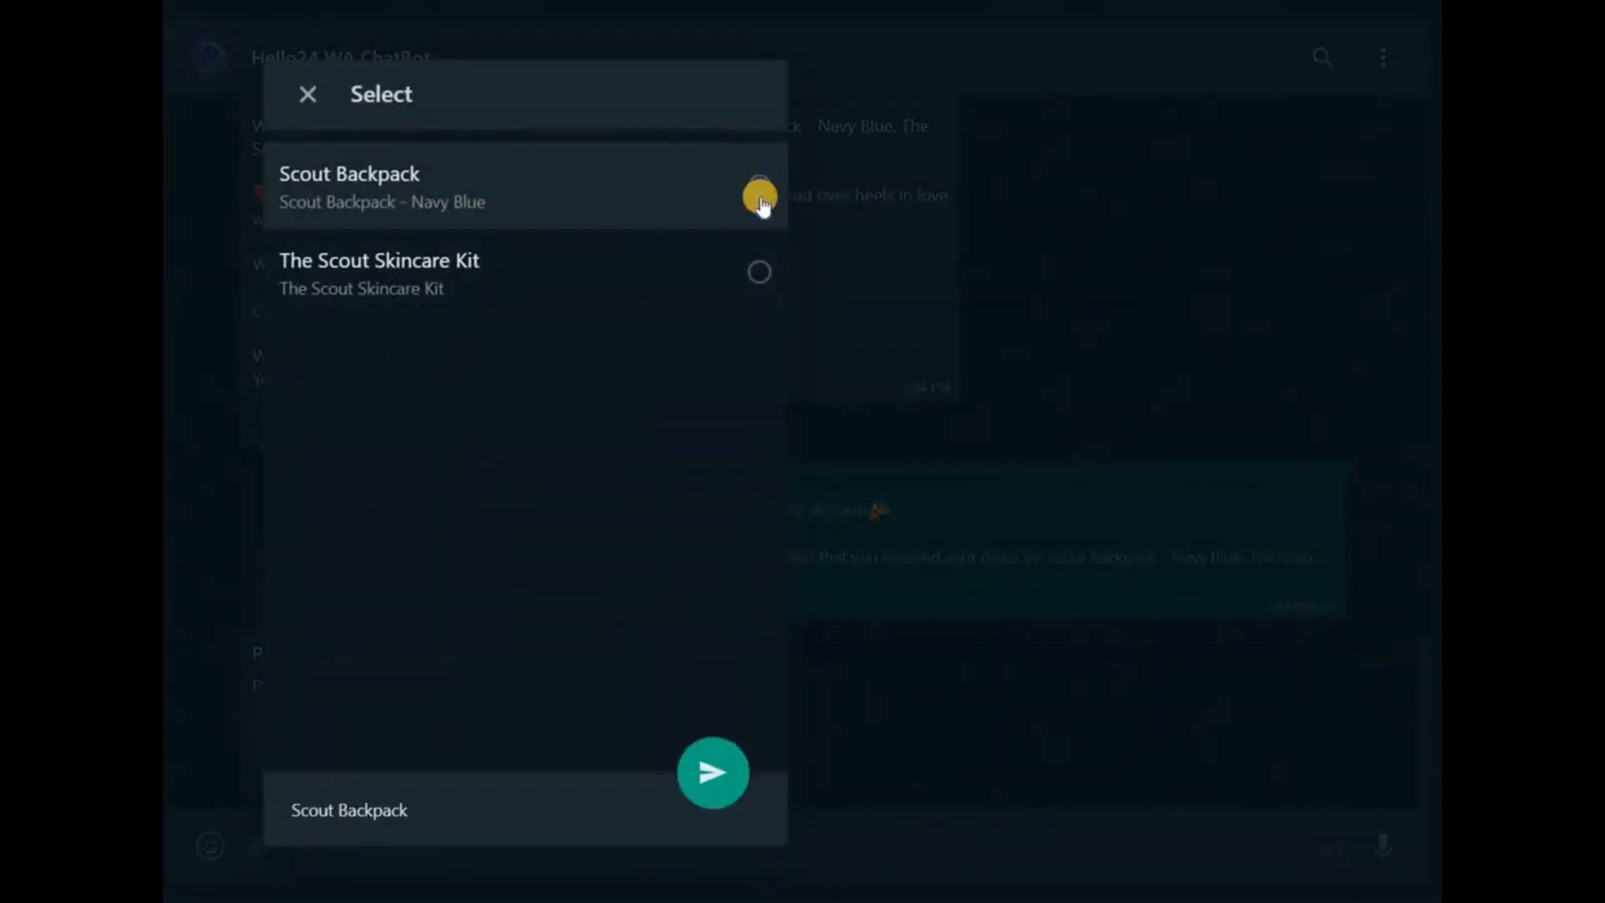
pyautogui.click(719, 779)
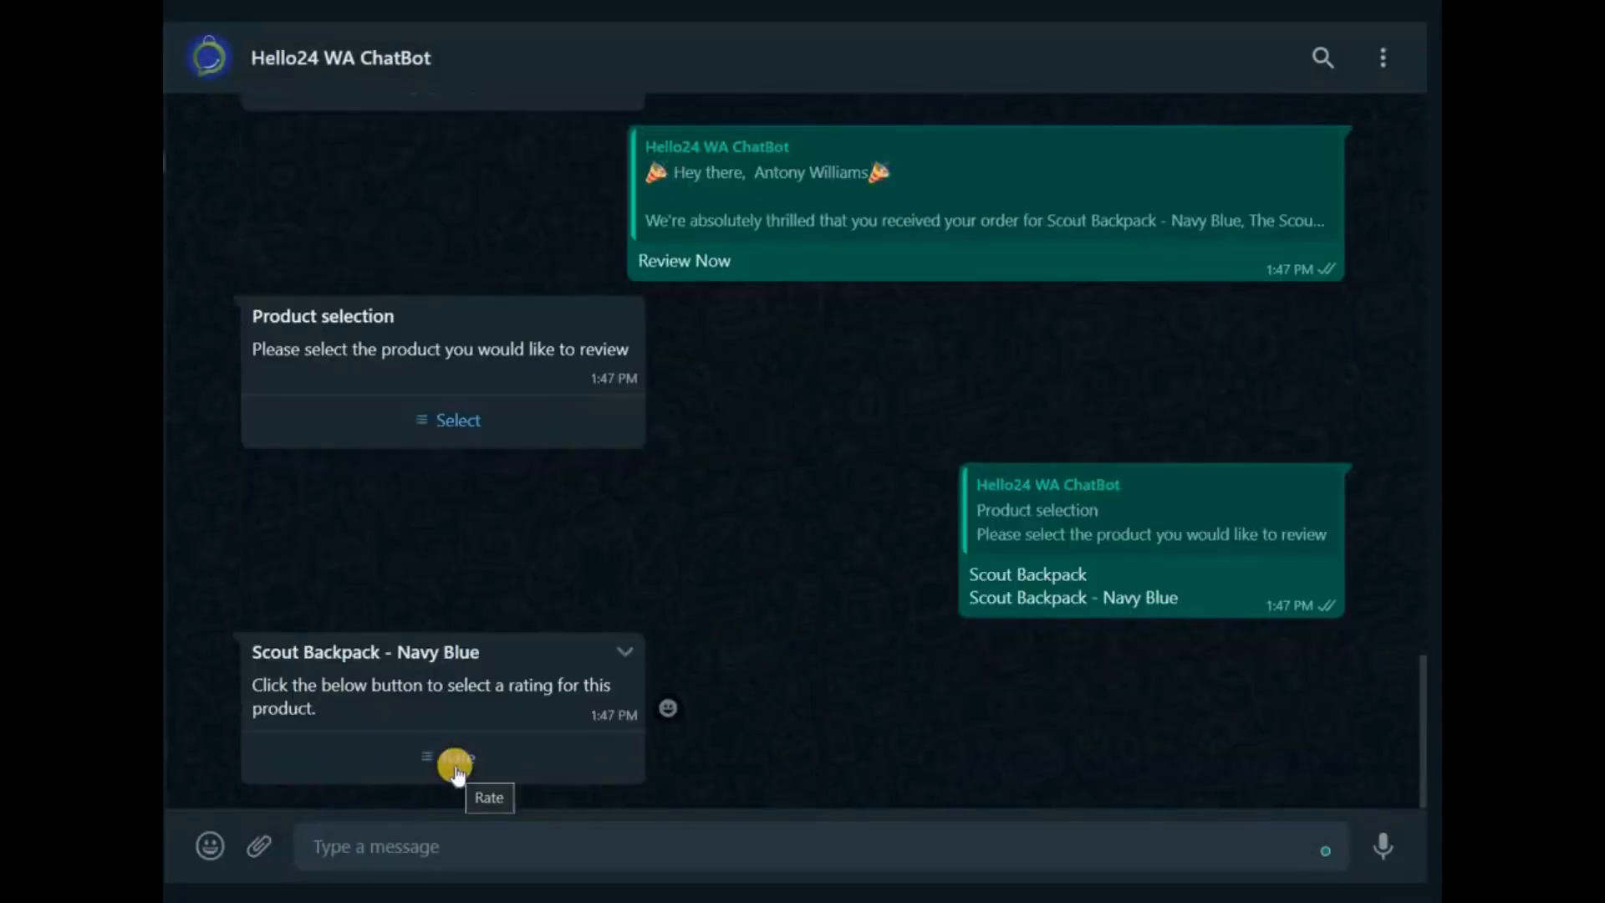
# - Rate the Scout Backpack - Navy Blue 5 stars and send the review "The product quality is awesome, 5 star rating!"
pyautogui.click(457, 765)
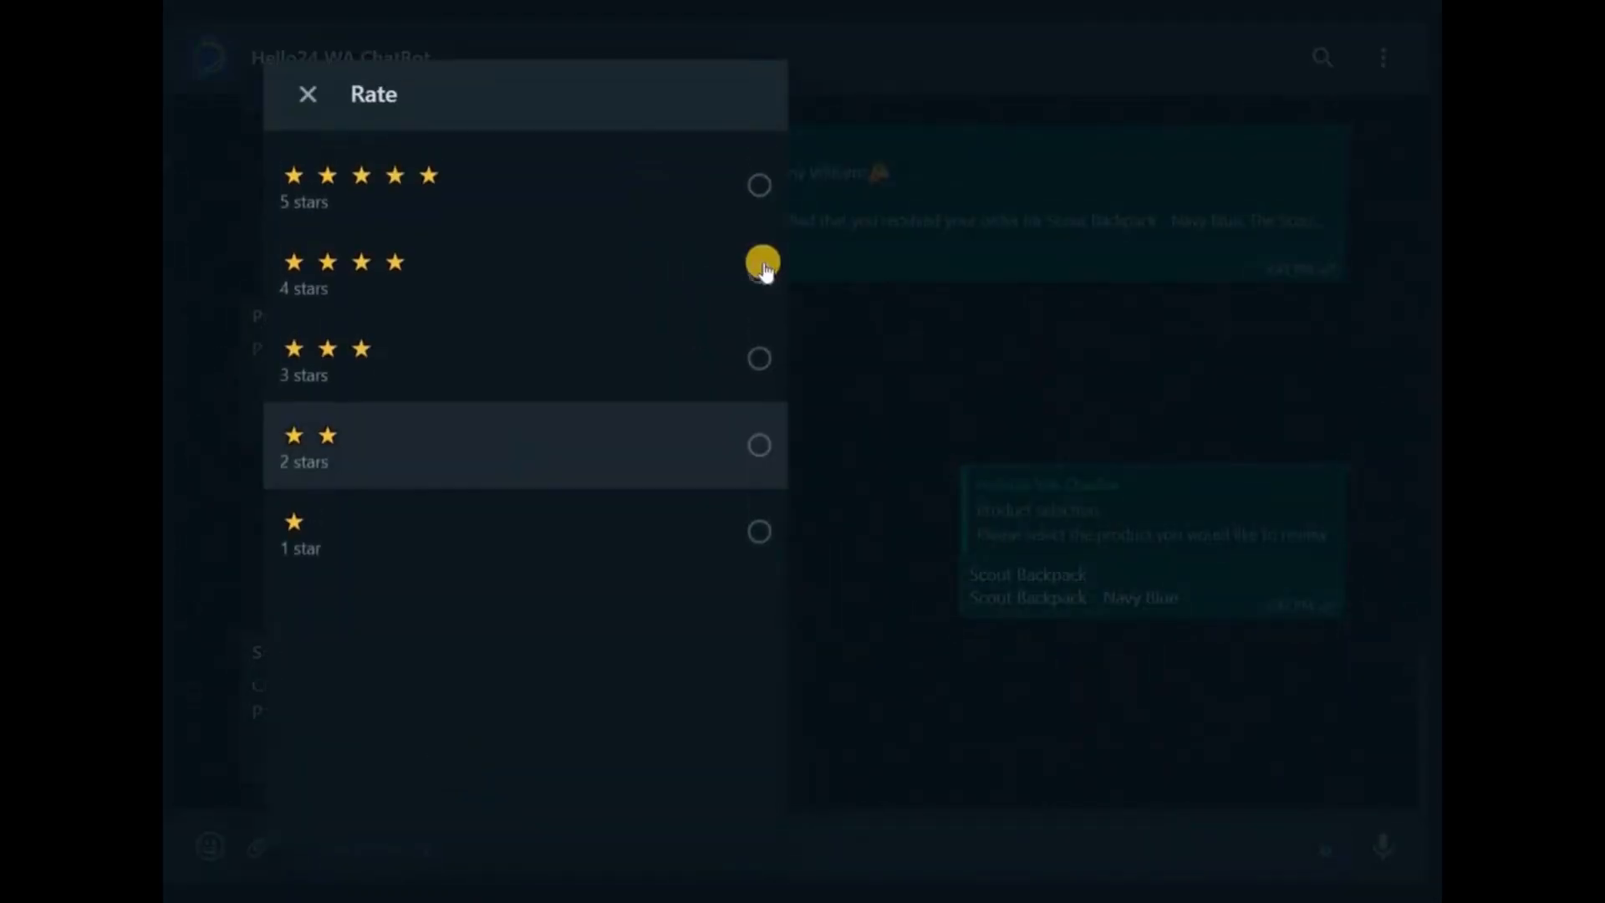
pyautogui.click(759, 192)
pyautogui.click(694, 765)
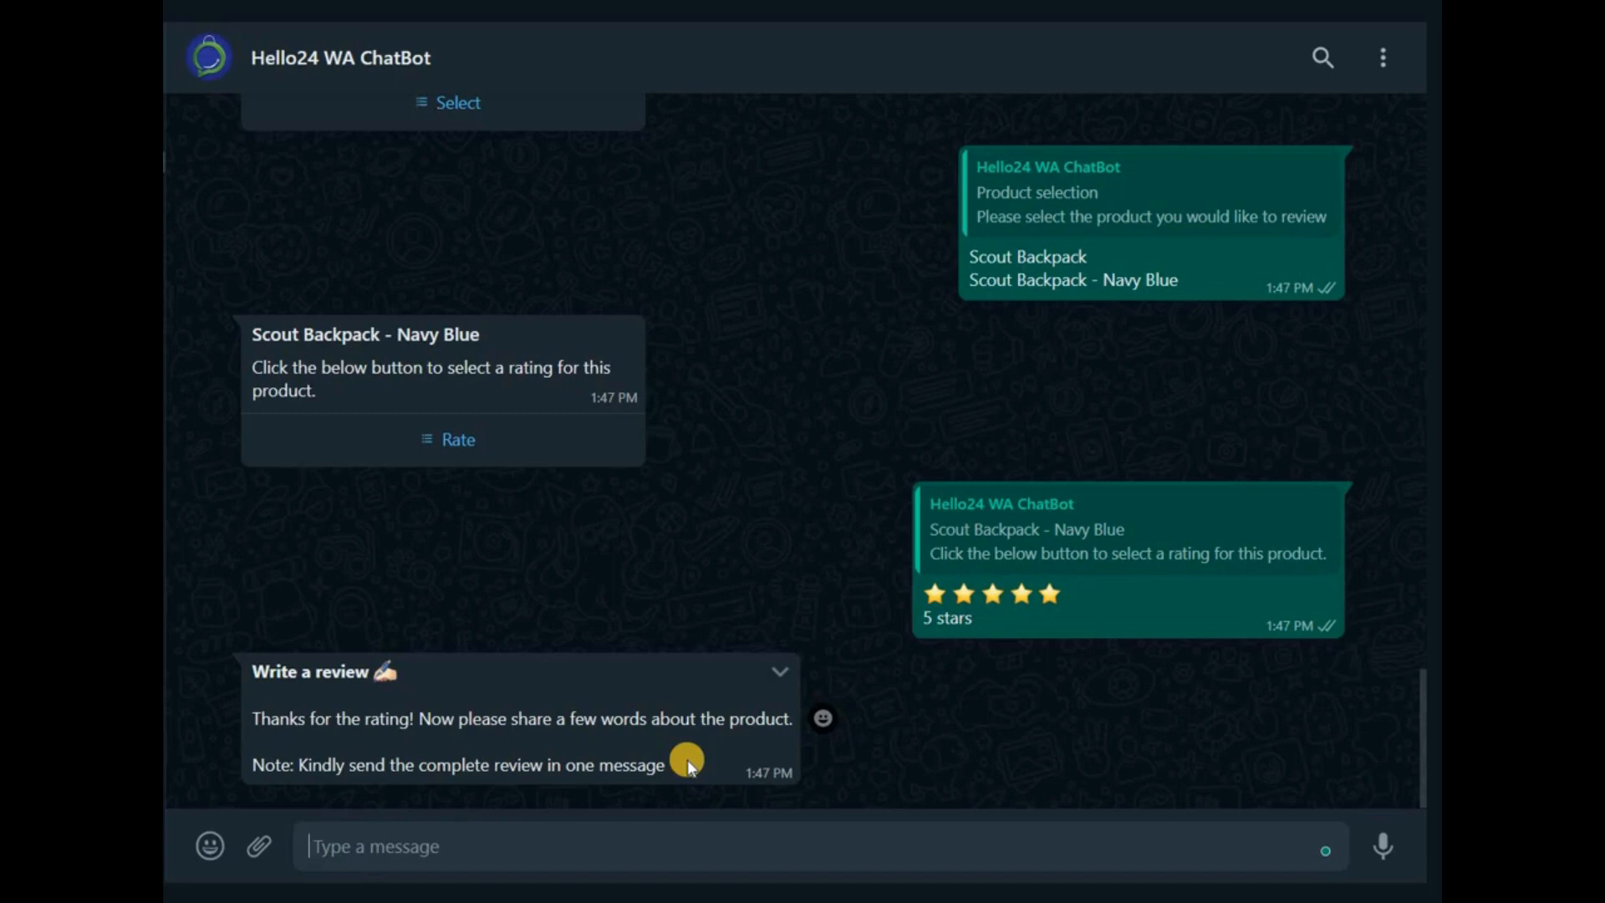
pyautogui.write('The product quality is awesome, 5 star rating!')
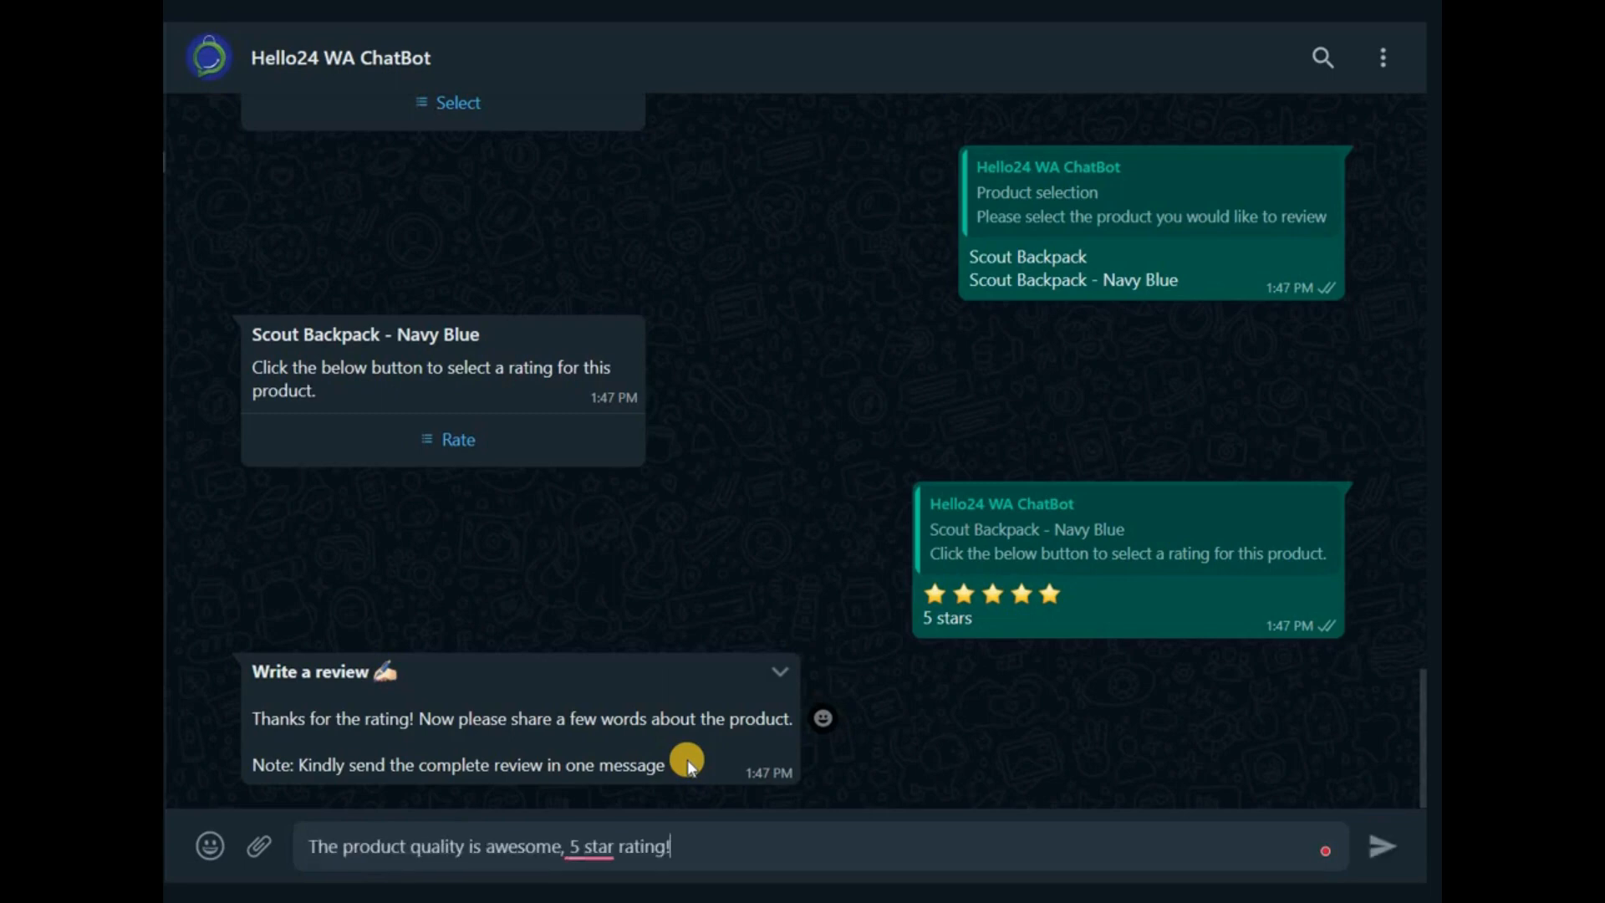
pyautogui.press('Return')
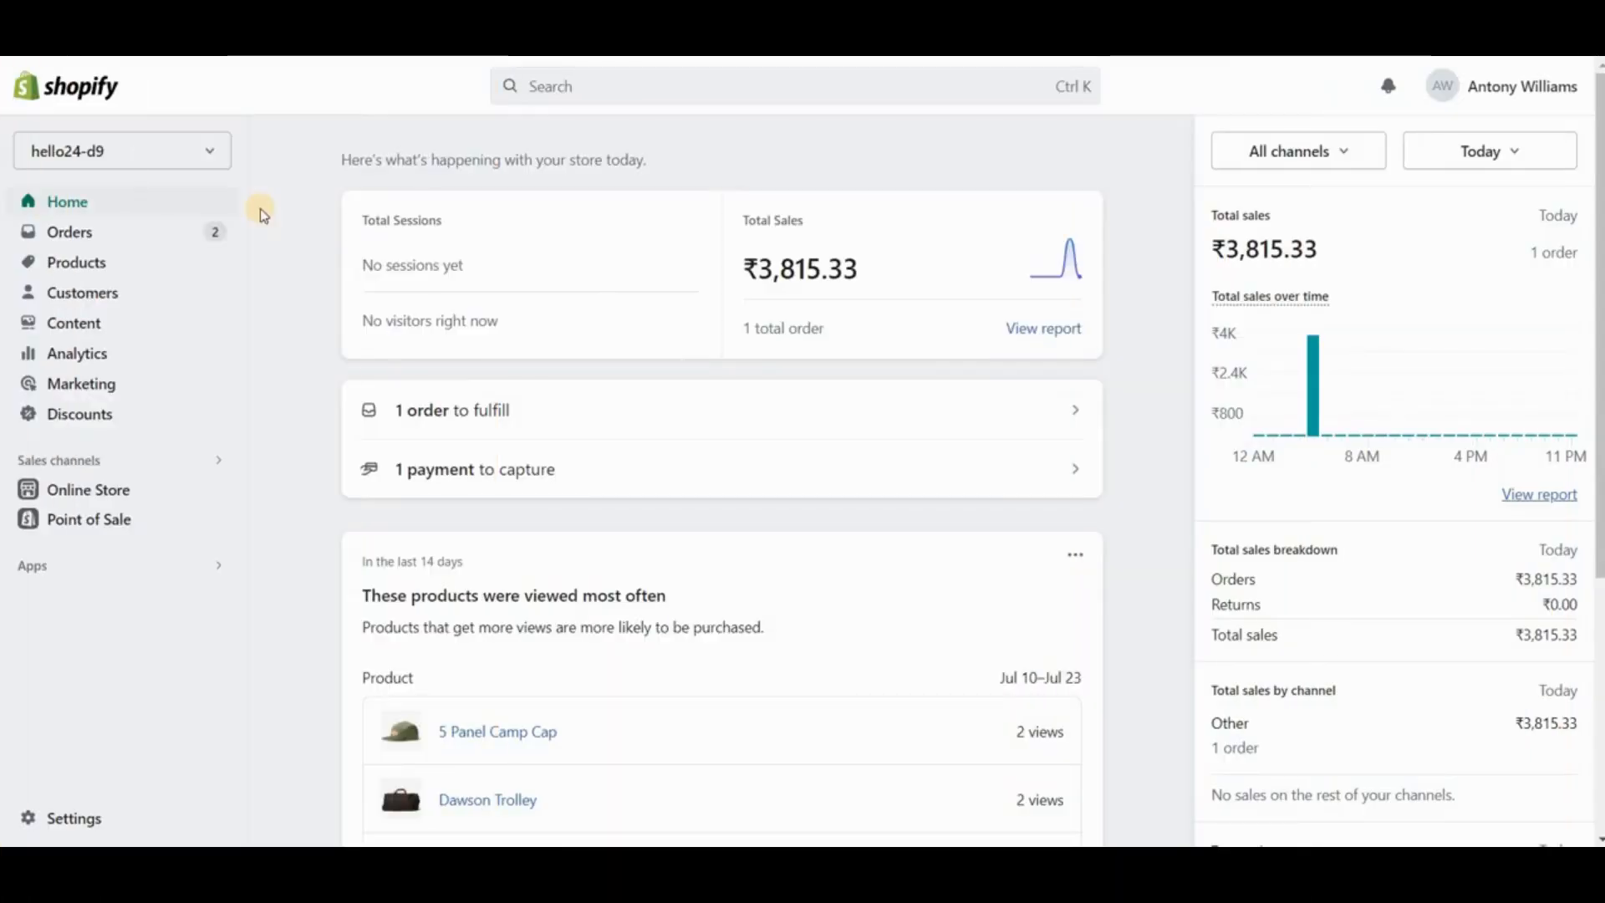
# - Switch to the Shopify admin, open Manage Reviews in Judge.me Product Reviews and examine the newest Scout Backpack review
pyautogui.click(115, 572)
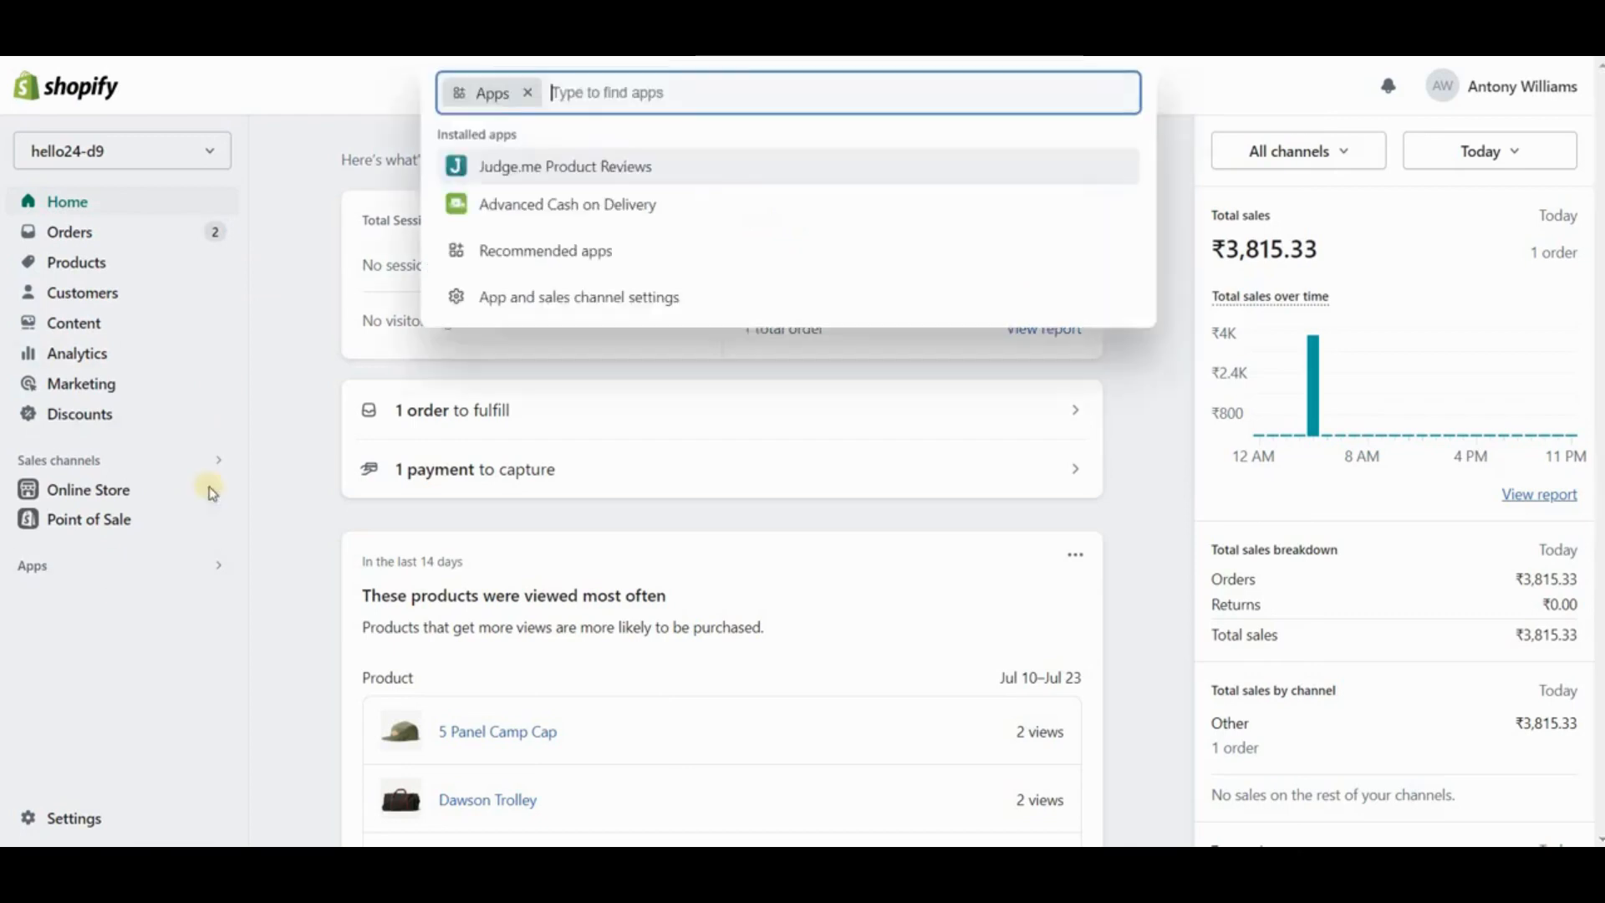
pyautogui.click(505, 173)
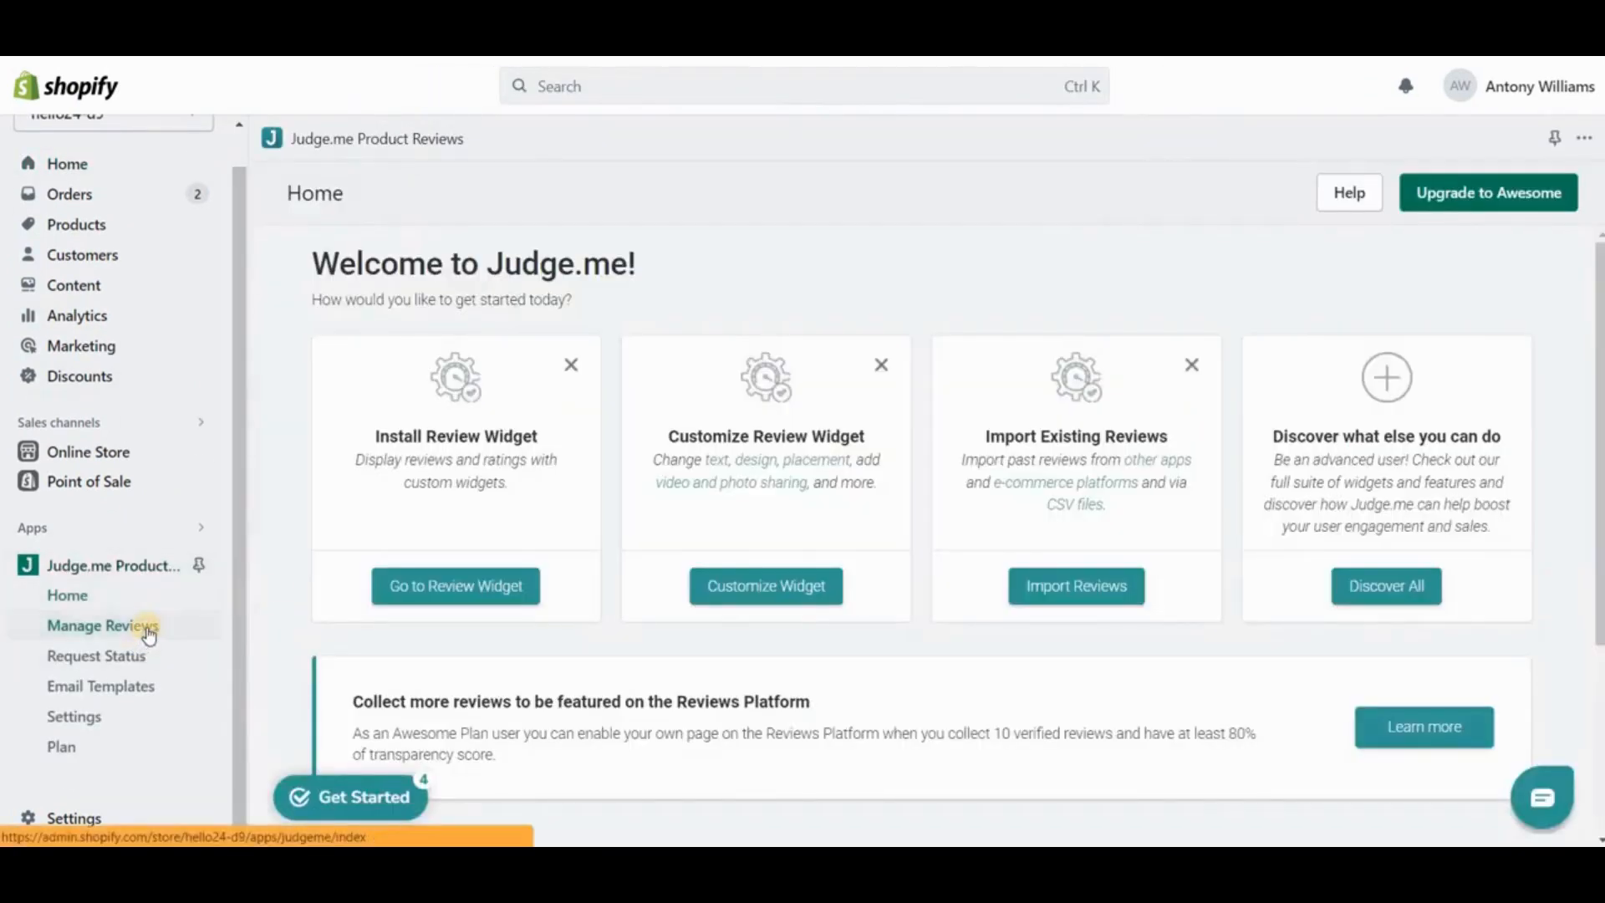
pyautogui.click(149, 633)
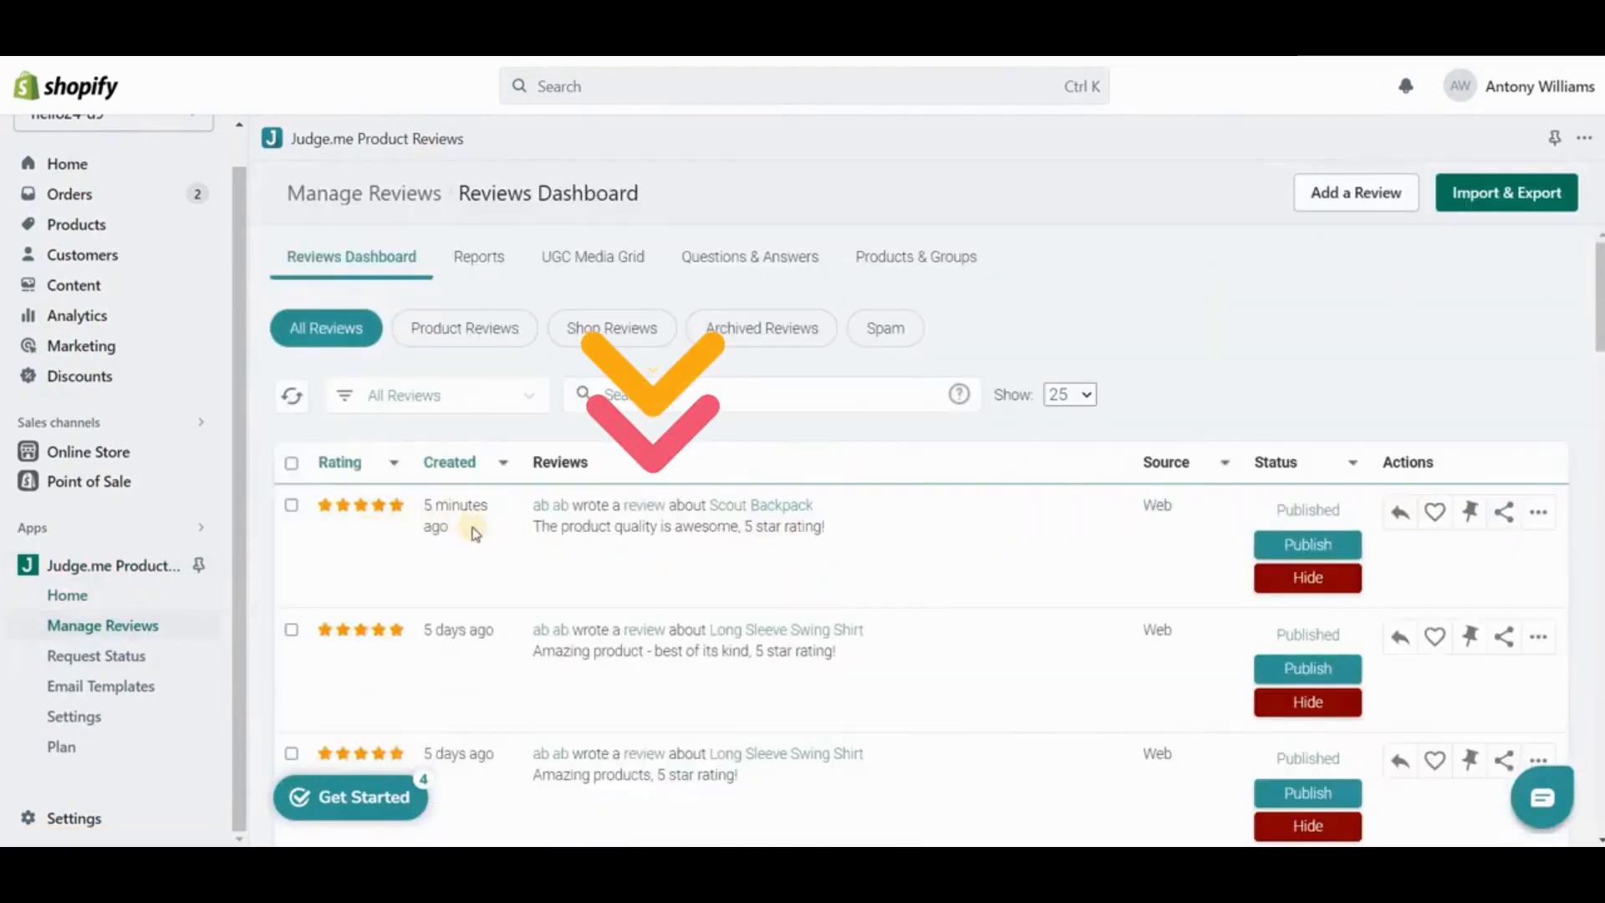
pyautogui.moveTo(533, 527); pyautogui.dragTo(831, 527)
pyautogui.click(928, 540)
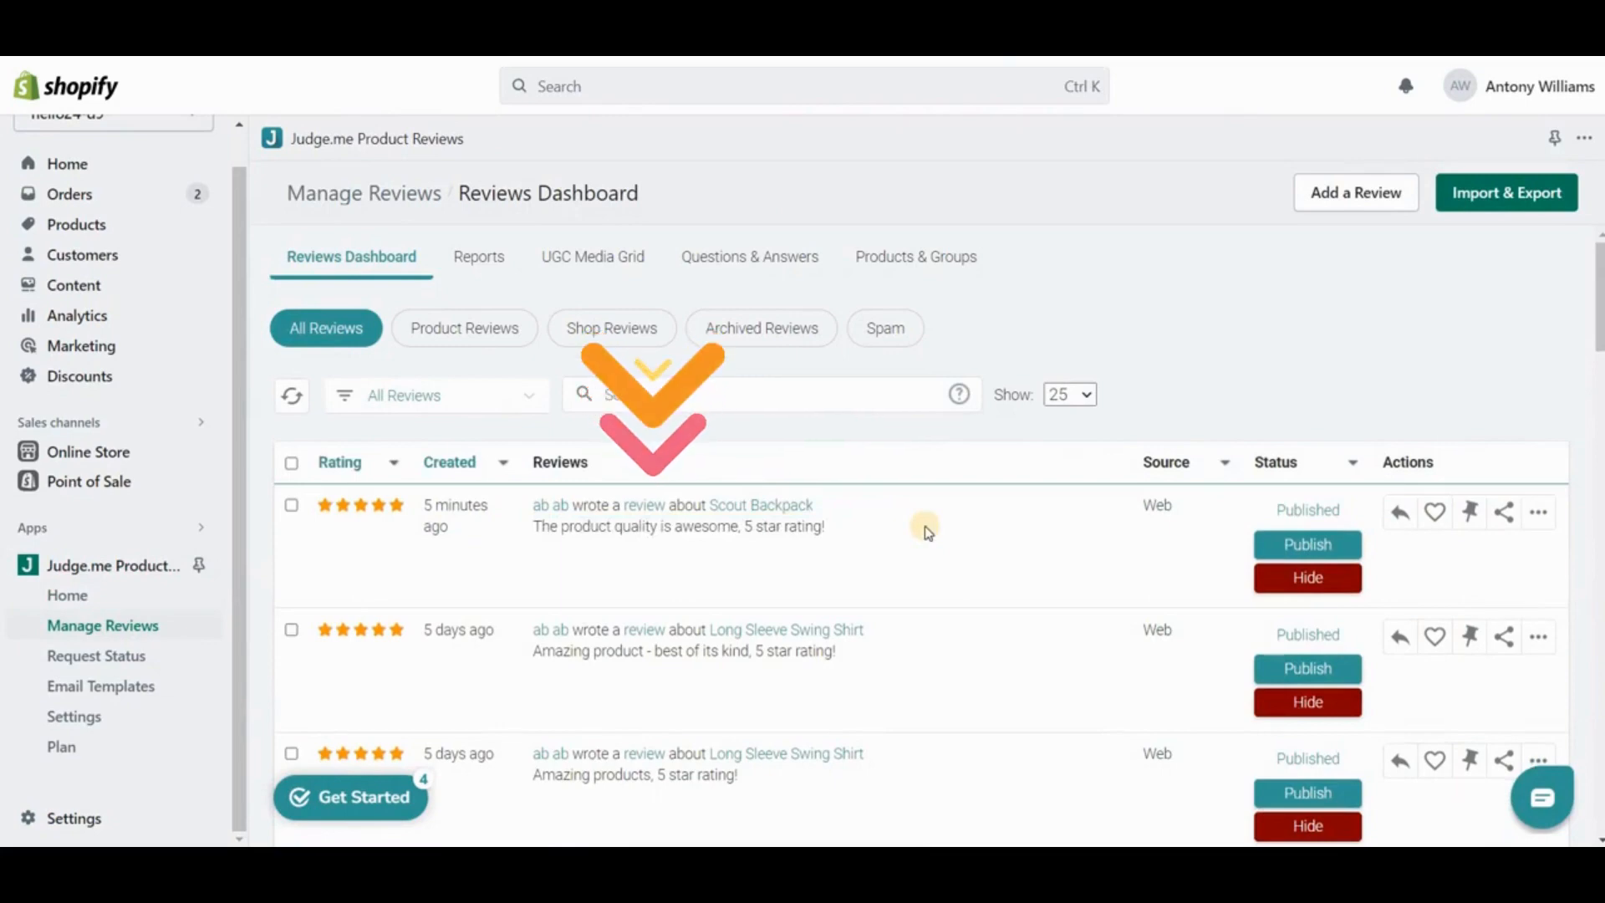